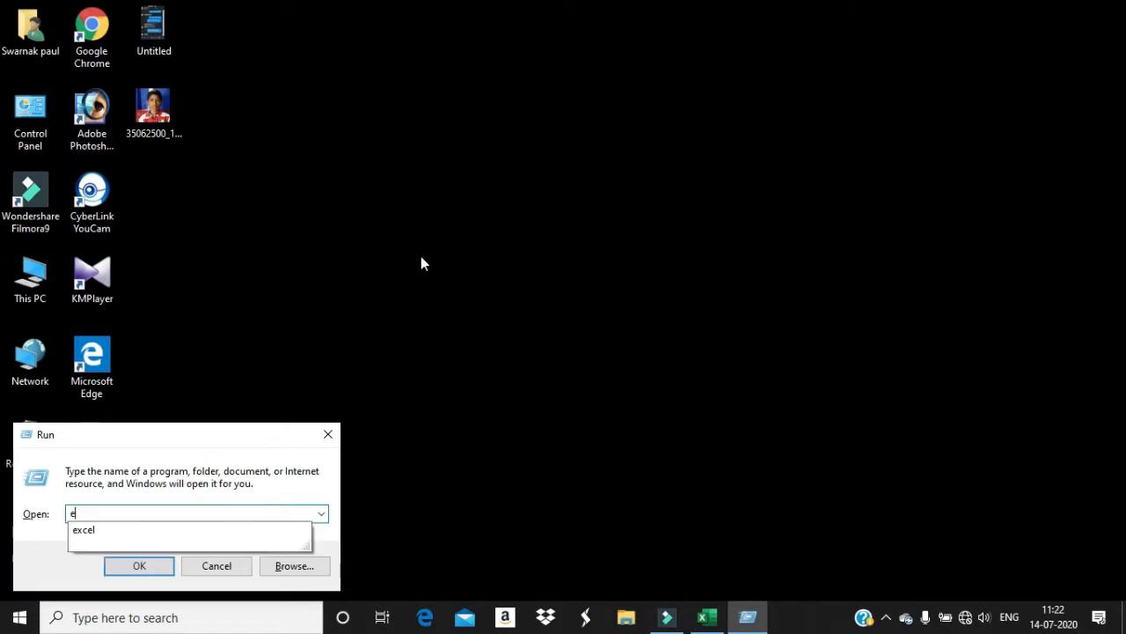
# Launch Excel from the Run dialog, maximize its window and create a blank workbook.
pyautogui.write('cel')
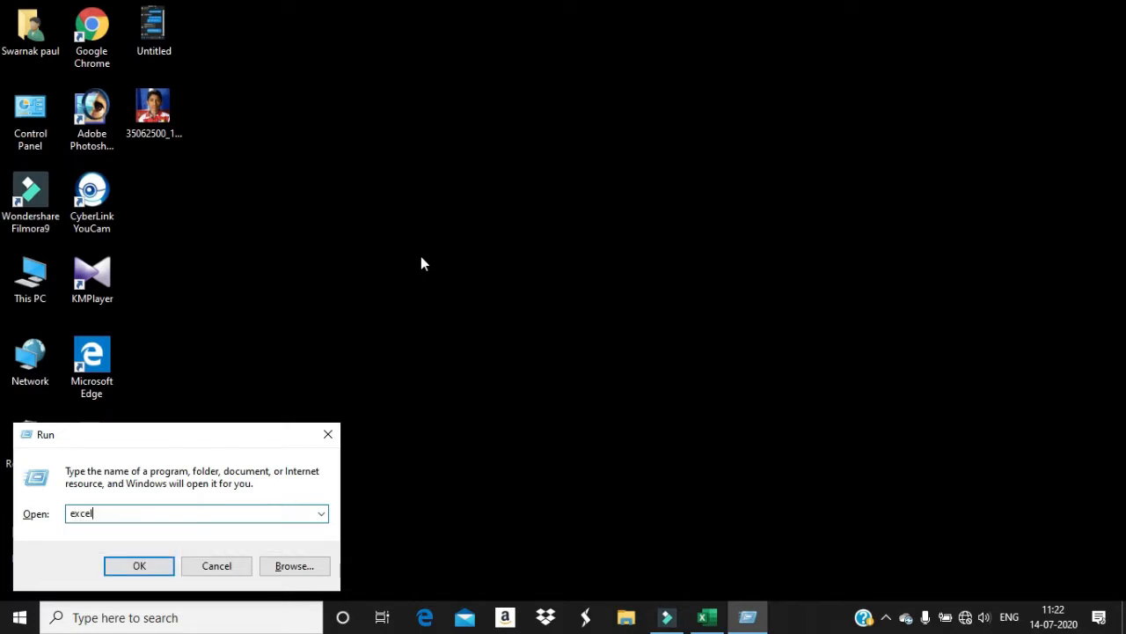
pyautogui.press('Return')
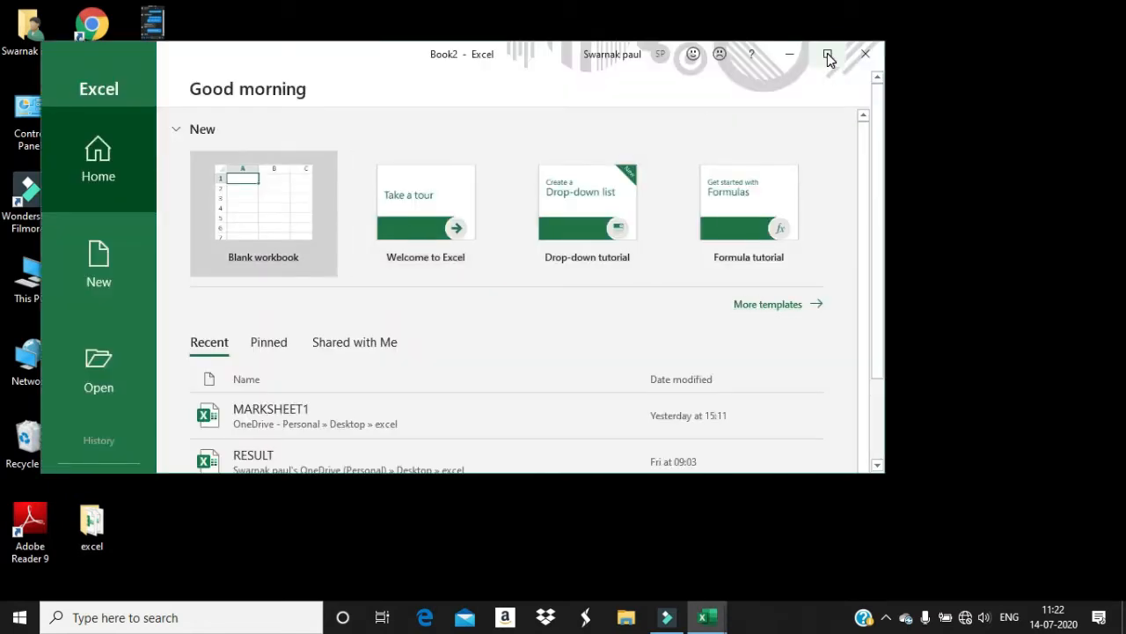
pyautogui.click(827, 56)
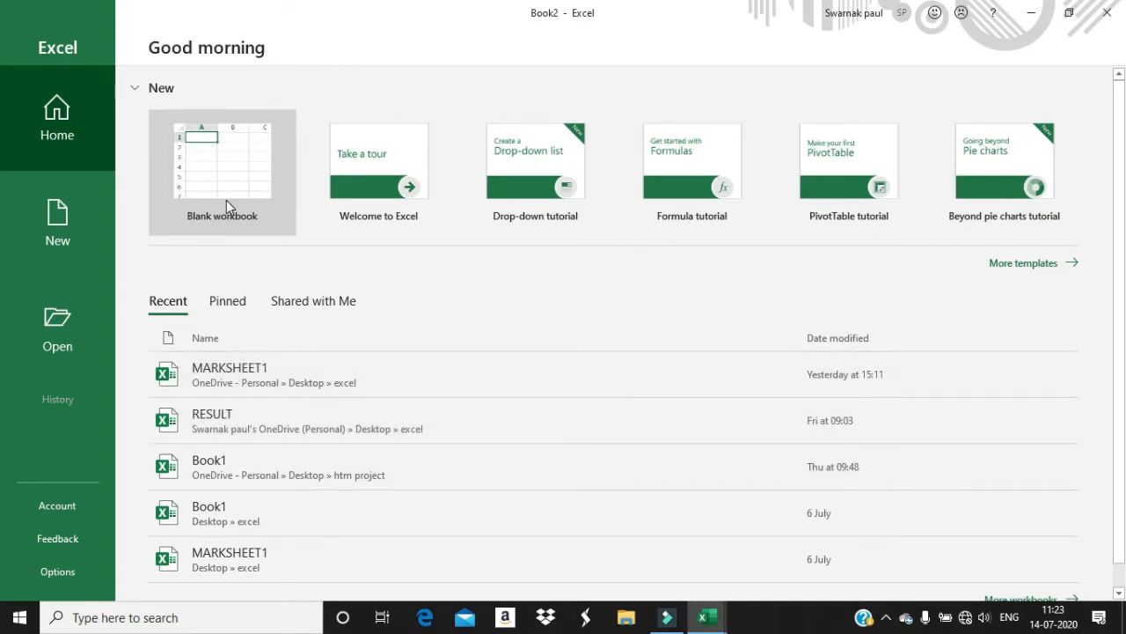
pyautogui.click(234, 155)
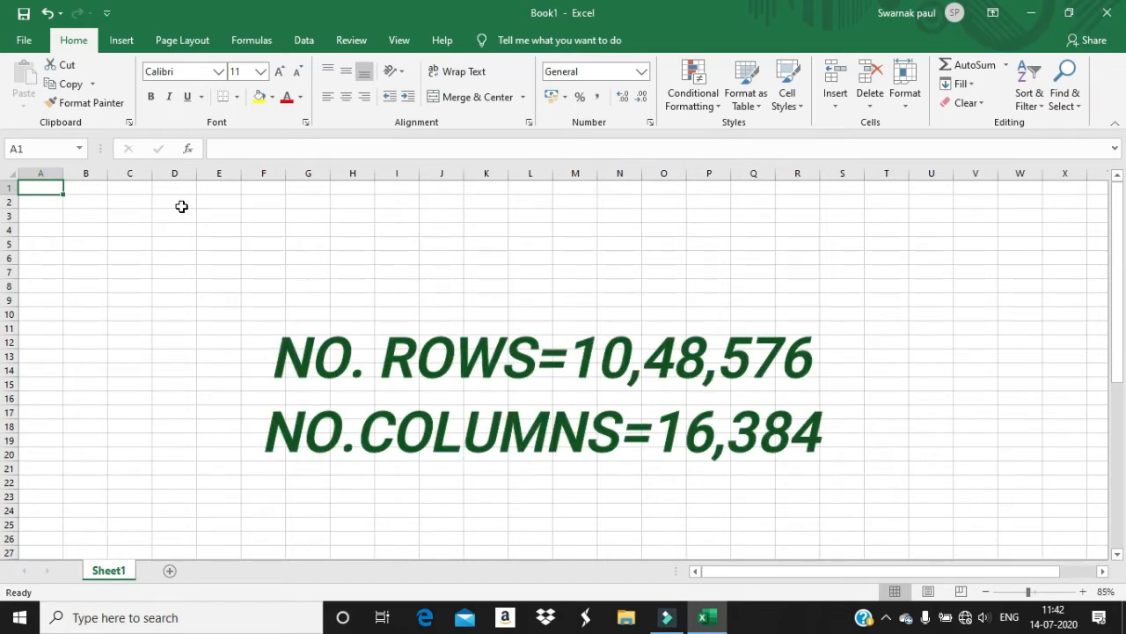
# Jump to the worksheet's last row and last column, and return to cell A1.
pyautogui.hotkey('ctrl', 'Down')
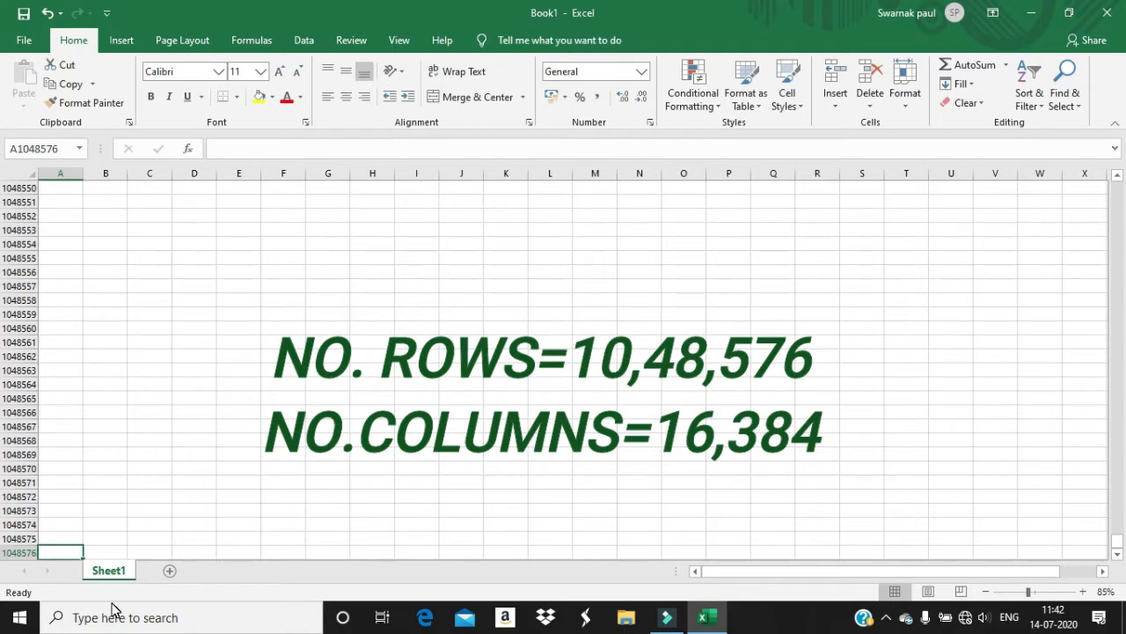
pyautogui.hotkey('ctrl', 'Right')
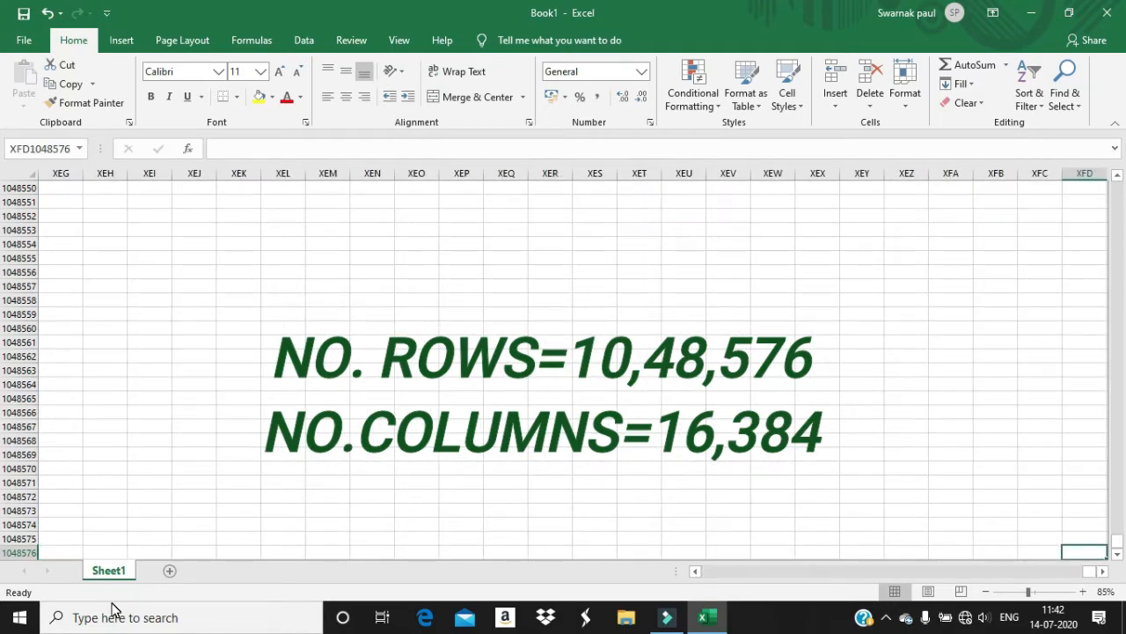
pyautogui.hotkey('ctrl', 'Up')
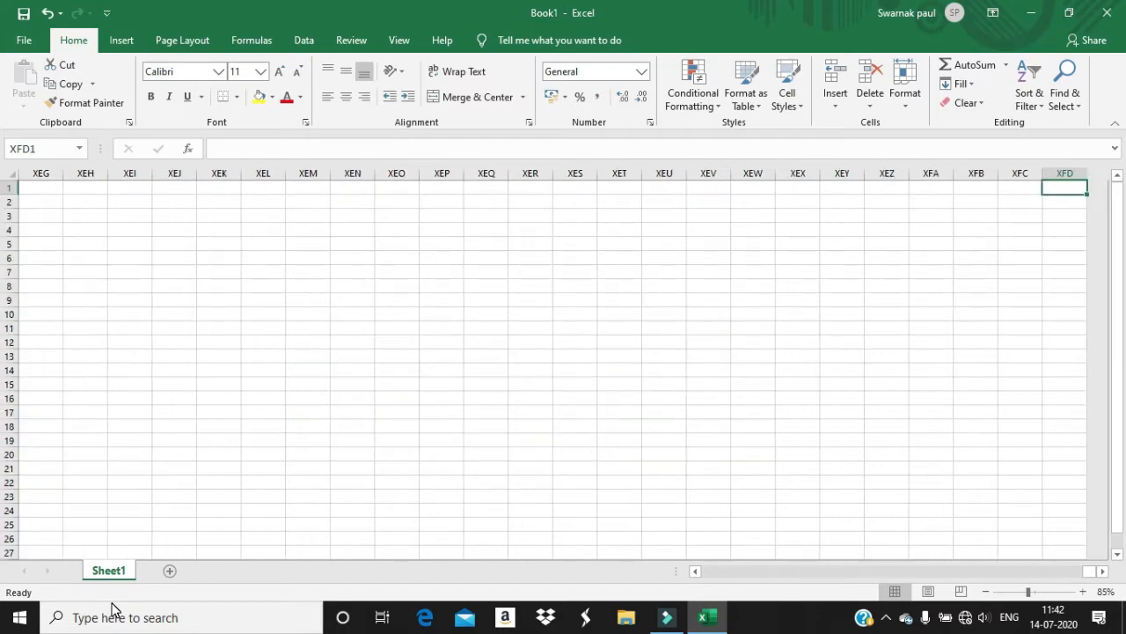
pyautogui.hotkey('ctrl', 'Left')
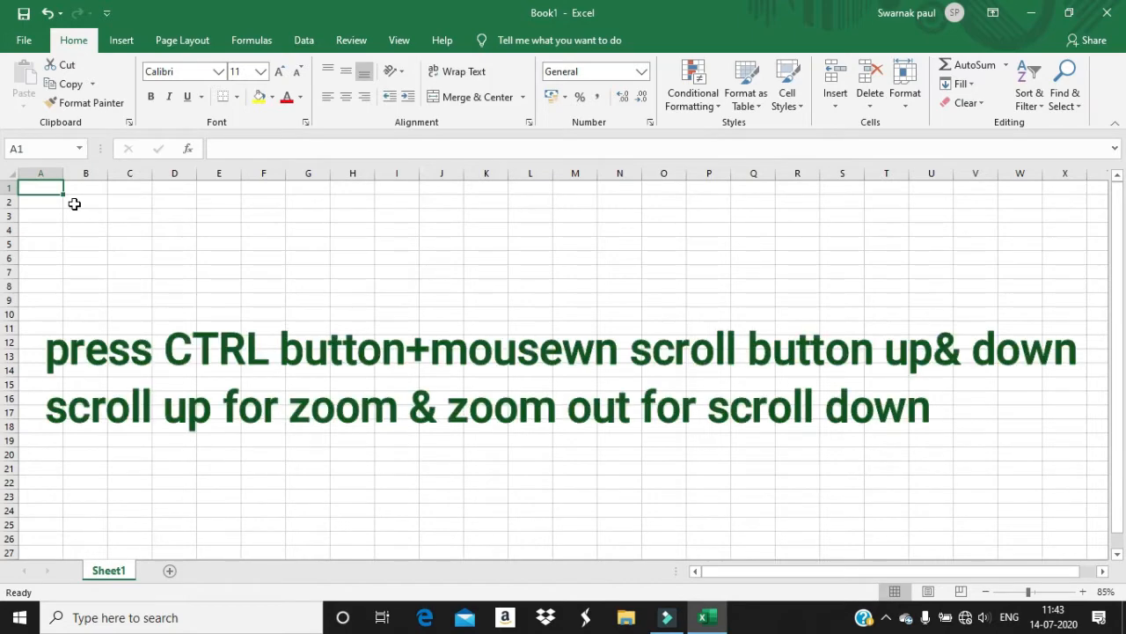
# Zoom the worksheet in and out between its 10% minimum and 400% maximum, ending at 175%.
pyautogui.keyDown('ctrl'); pyautogui.scroll(7, 335, 337); pyautogui.keyUp('ctrl')
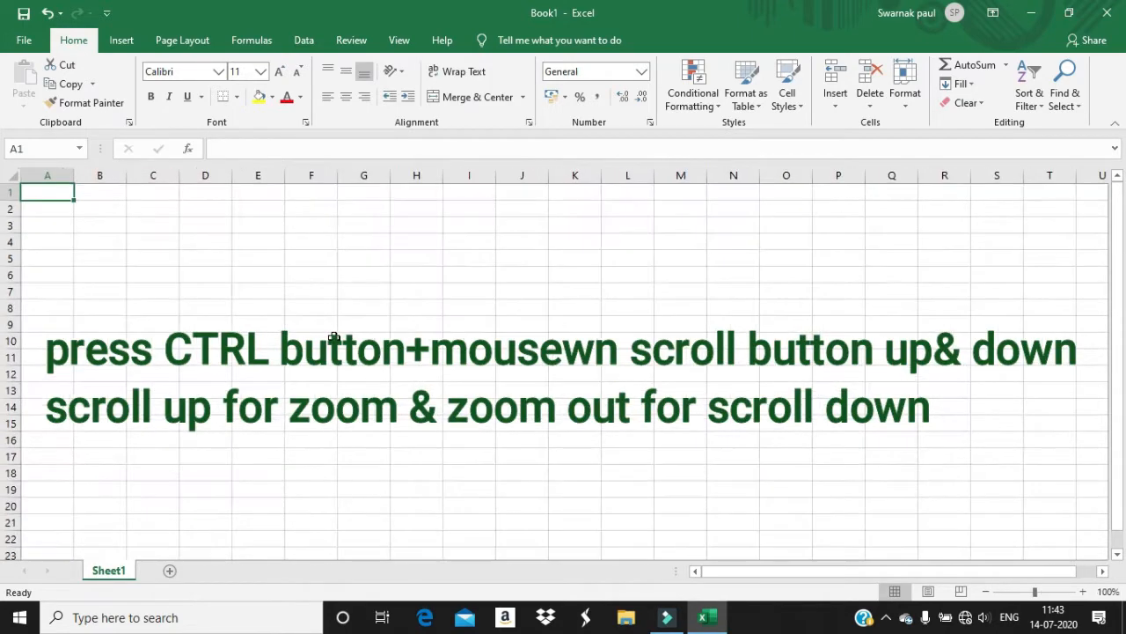
pyautogui.keyDown('ctrl'); pyautogui.scroll(-8, 335, 337); pyautogui.keyUp('ctrl')
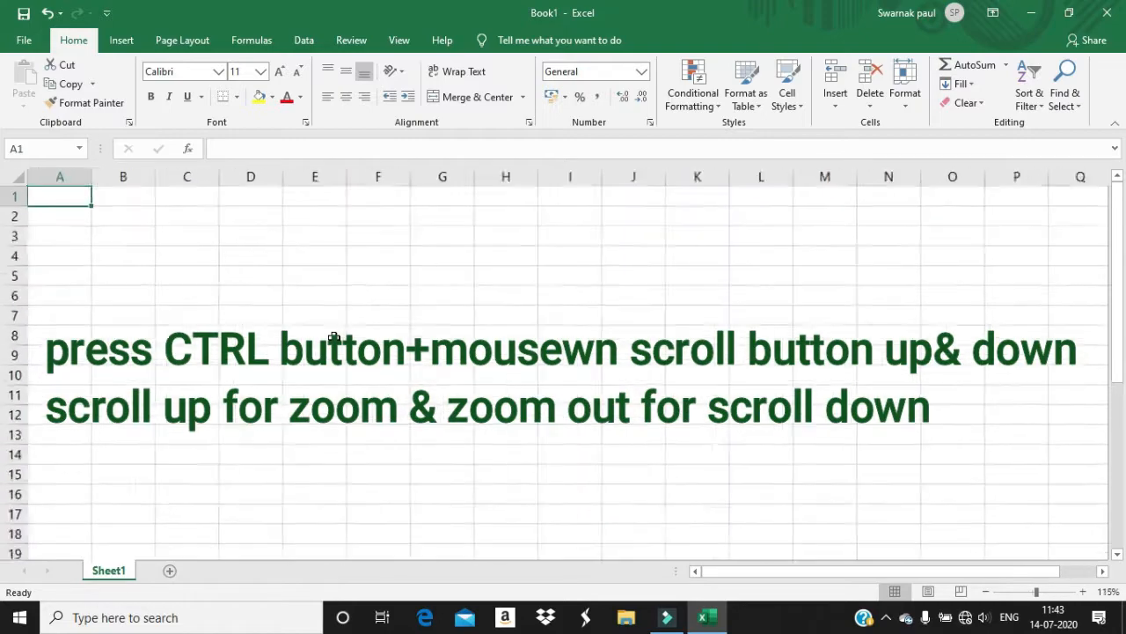
pyautogui.keyDown('ctrl'); pyautogui.scroll(4, 335, 337); pyautogui.keyUp('ctrl')
pyautogui.keyDown('ctrl'); pyautogui.scroll(-7, 335, 337); pyautogui.keyUp('ctrl')
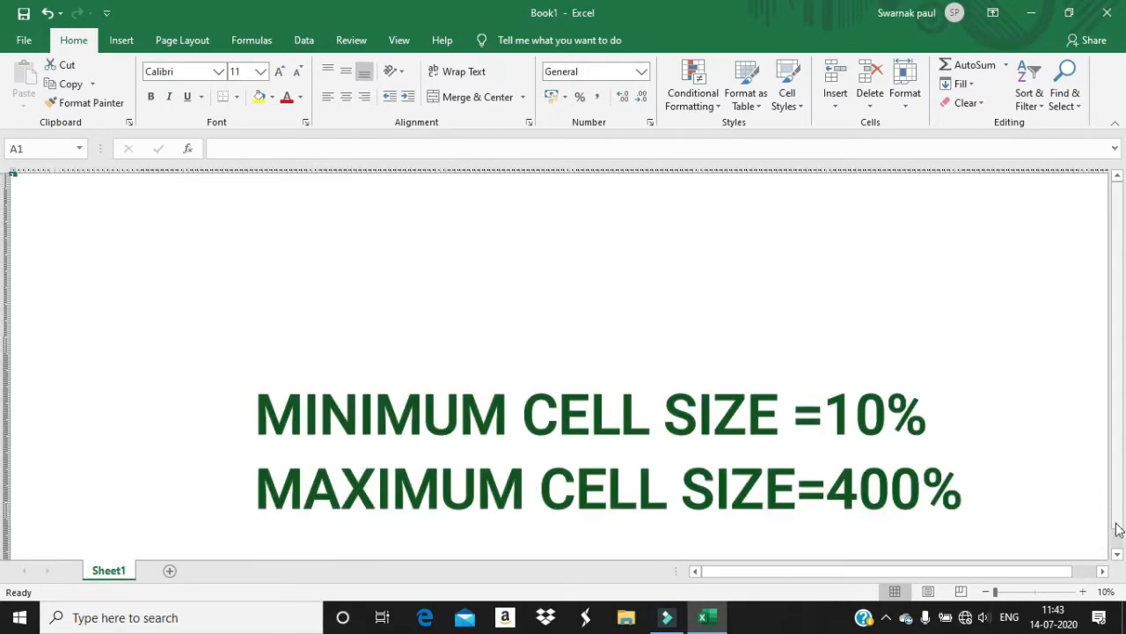
pyautogui.keyDown('ctrl'); pyautogui.scroll(15, 1031, 484); pyautogui.keyUp('ctrl')
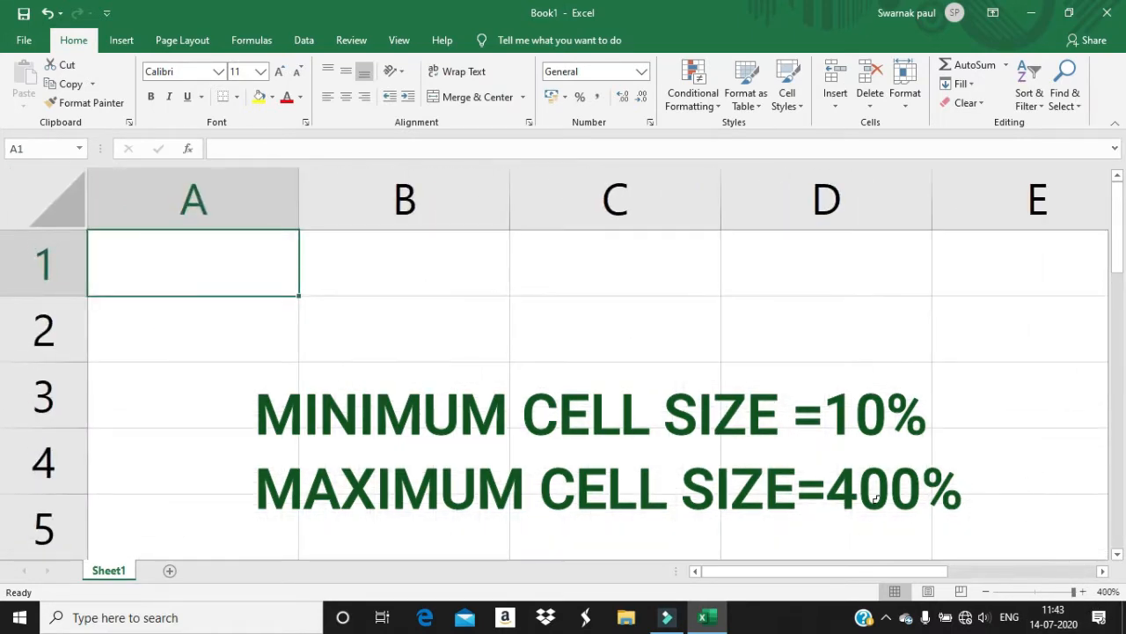
pyautogui.scroll(-2, 876, 494)
pyautogui.keyDown('ctrl'); pyautogui.scroll(-10, 871, 496); pyautogui.keyUp('ctrl')
pyautogui.keyDown('ctrl'); pyautogui.scroll(-8, 871, 495); pyautogui.keyUp('ctrl')
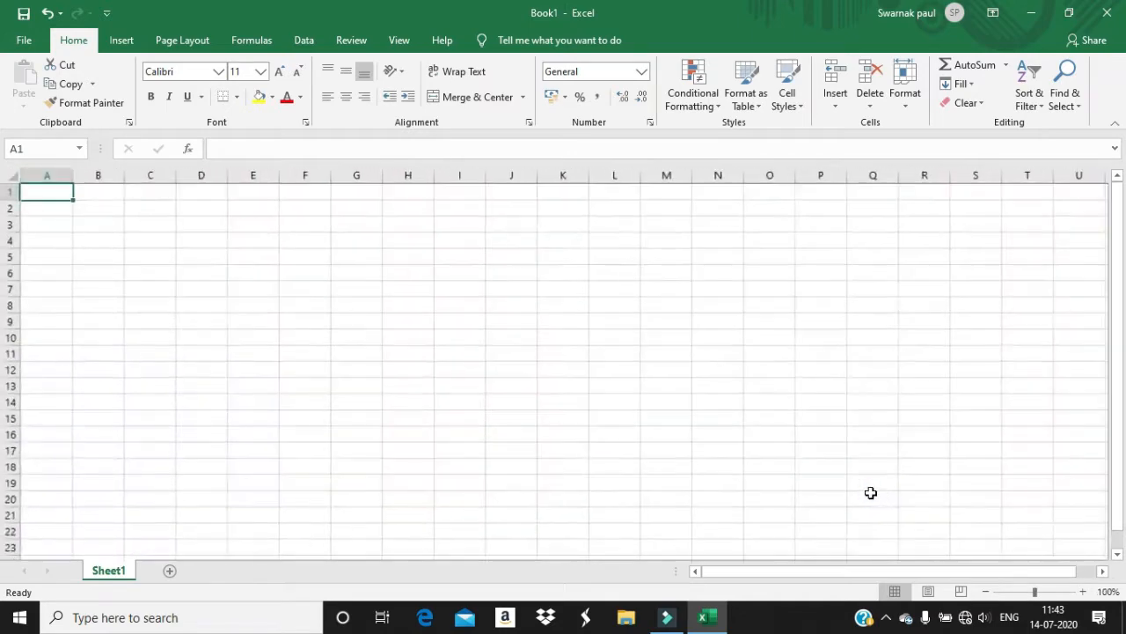
pyautogui.keyDown('ctrl'); pyautogui.scroll(6, 870, 493); pyautogui.keyUp('ctrl')
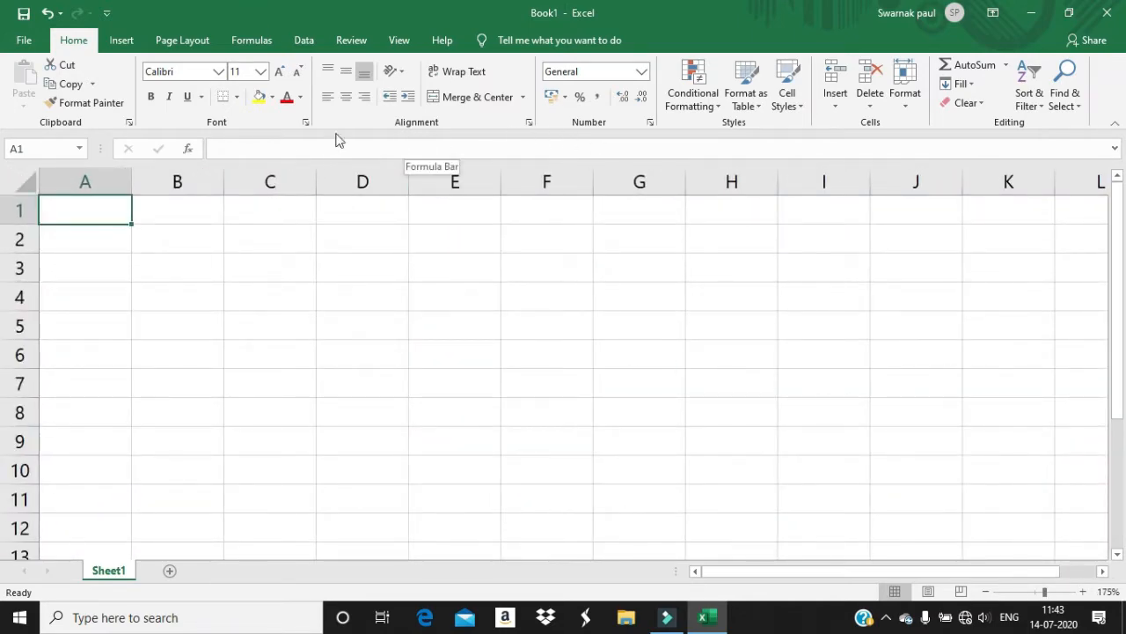
# Begin a formula with =sum( in cell A1 through the formula bar and erase it again.
pyautogui.click(263, 151)
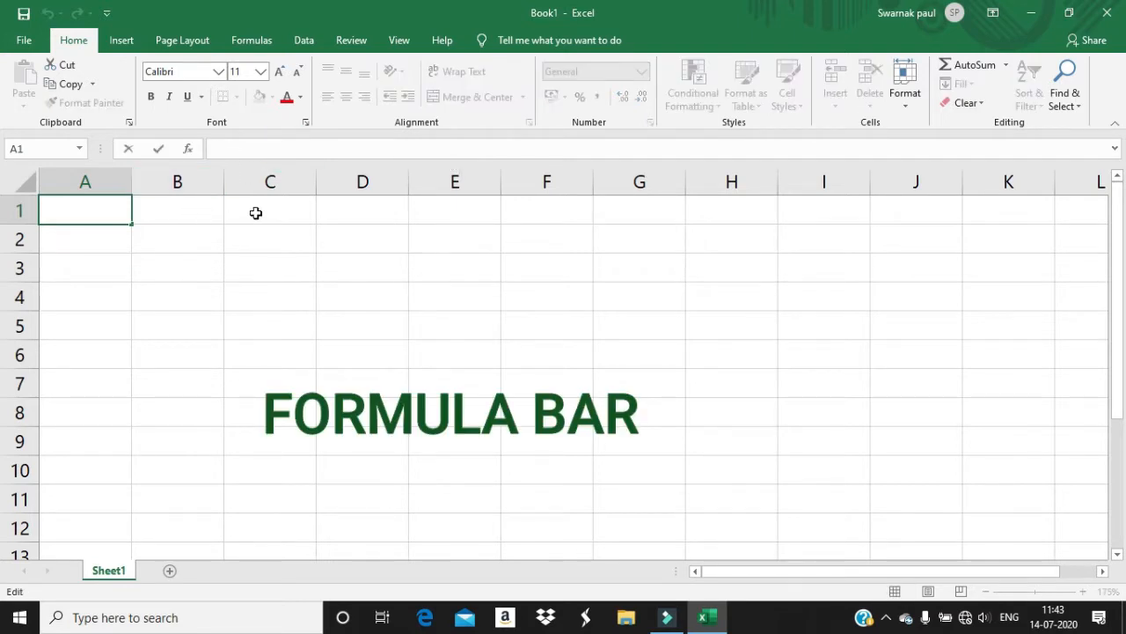
pyautogui.write('=')
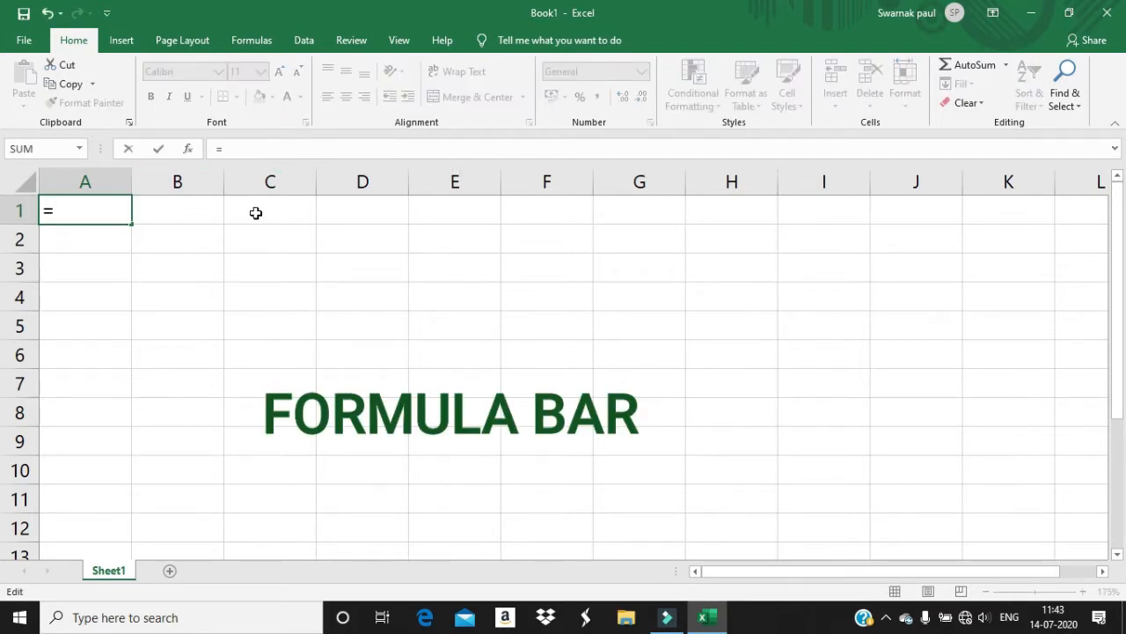
pyautogui.write('sum(')
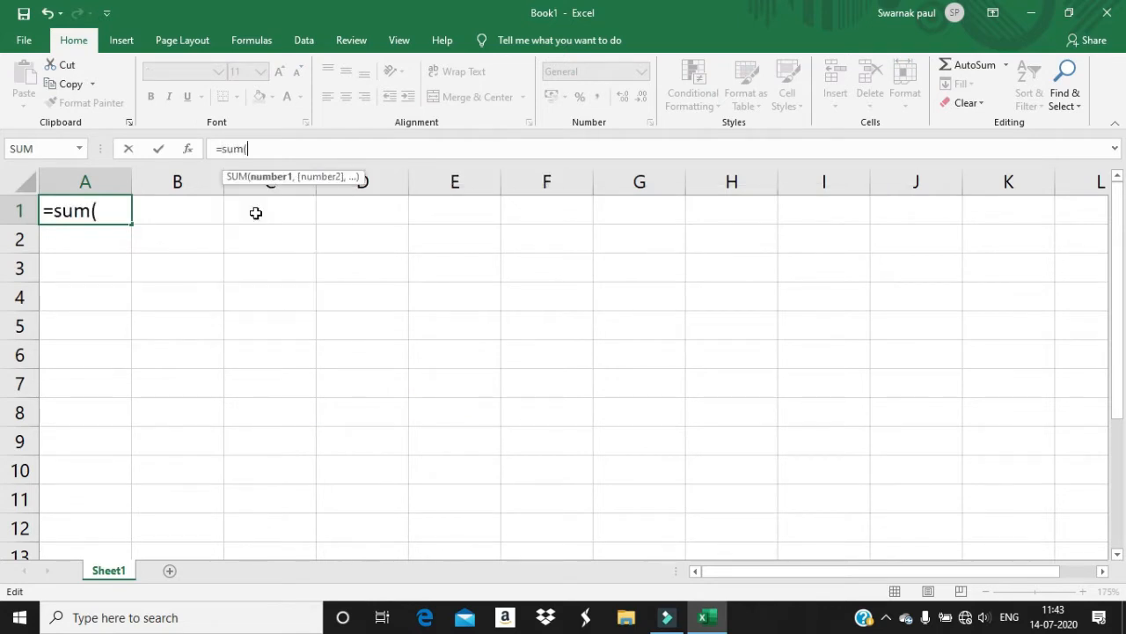
pyautogui.press('BackSpace')
pyautogui.press('BackSpace')
pyautogui.press('BackSpace')
pyautogui.press('BackSpace')
pyautogui.press('BackSpace')
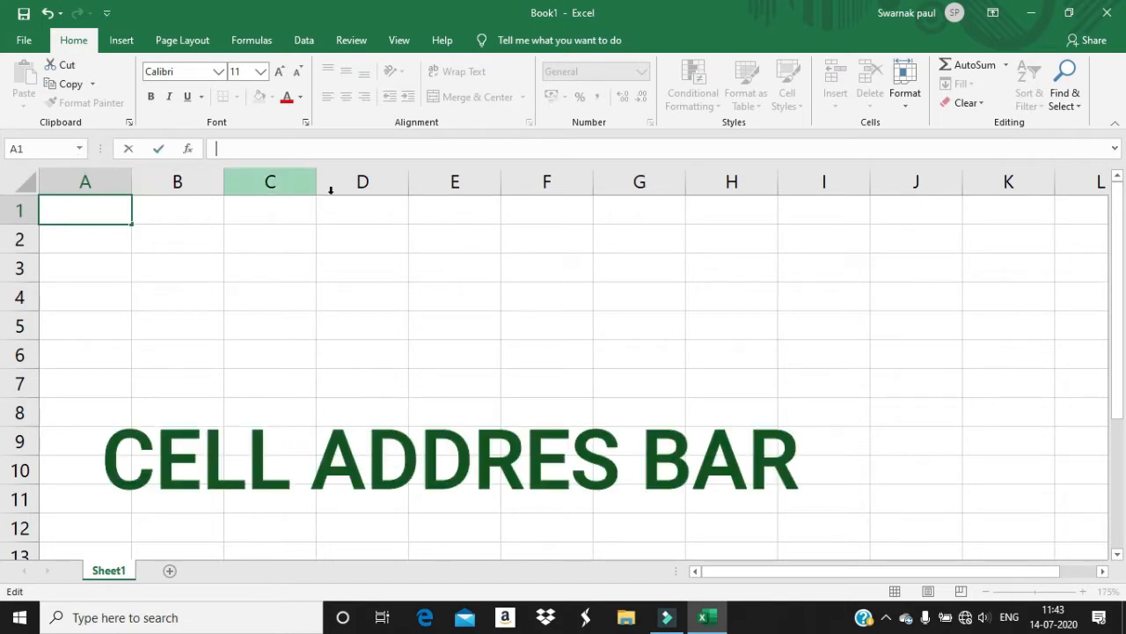
# Select cell C3 and go to cell L8 by entering its cell address.
pyautogui.click(256, 274)
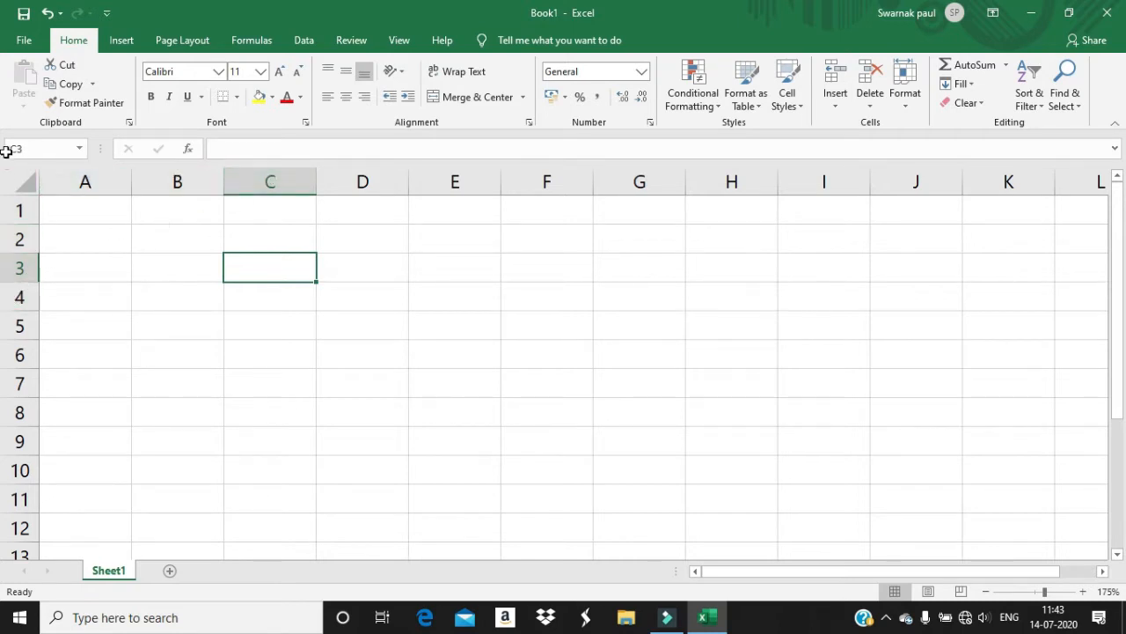
pyautogui.click(36, 149)
pyautogui.write('l8')
pyautogui.press('Return')
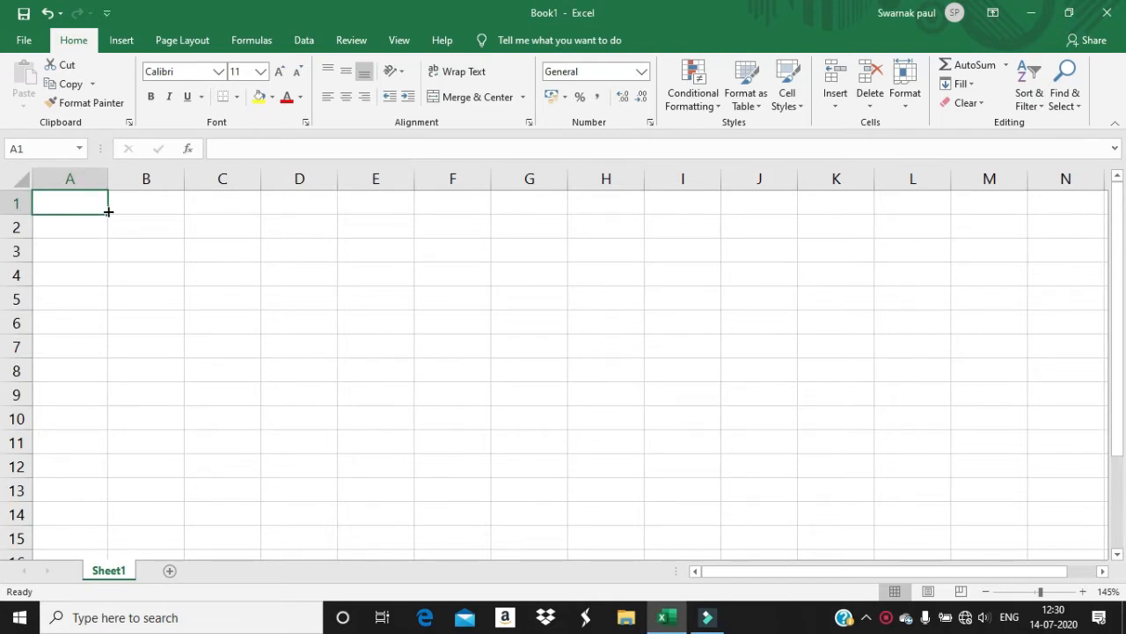
# Merge the range A1:D4 into one cell with Merge Cells and check it by selecting it.
pyautogui.moveTo(108, 214); pyautogui.dragTo(337, 280)
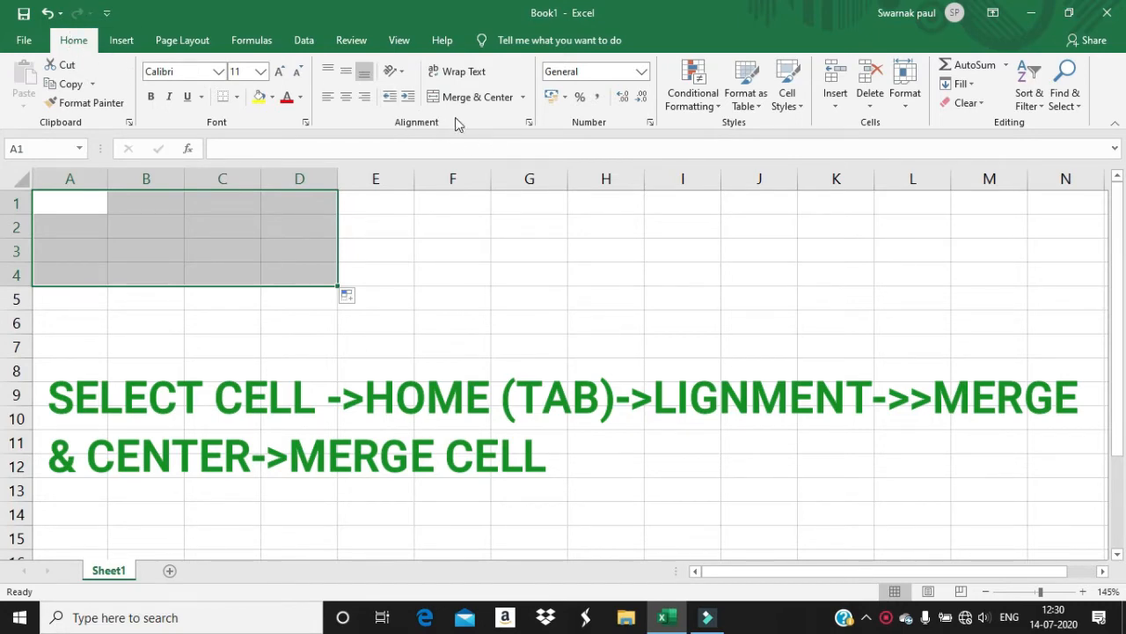
pyautogui.click(523, 99)
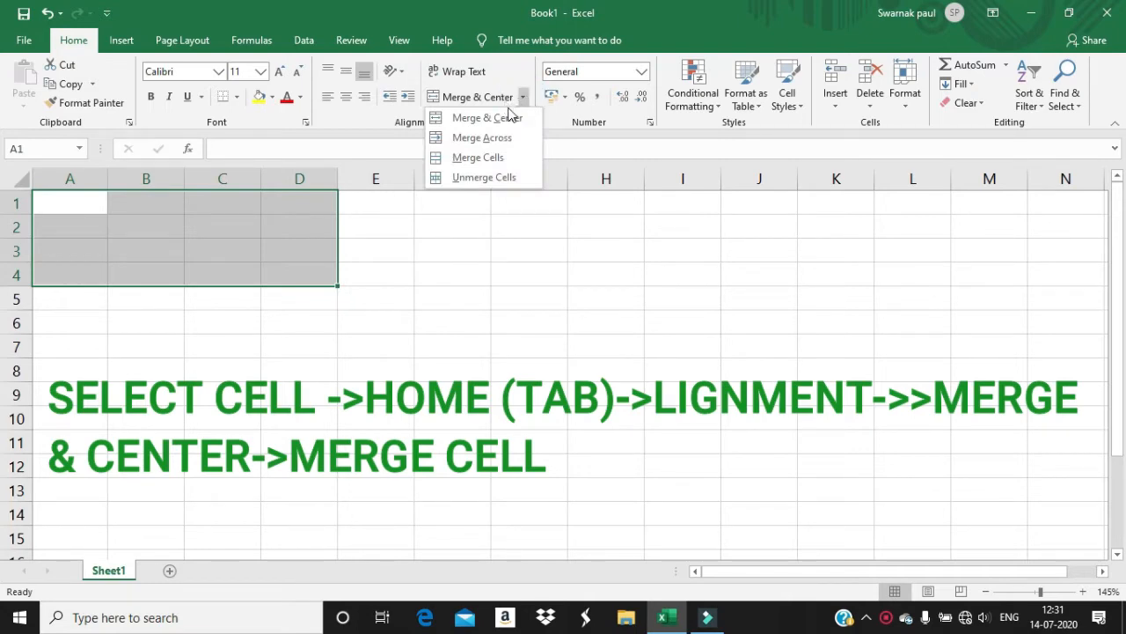
pyautogui.click(493, 167)
pyautogui.moveTo(292, 340); pyautogui.dragTo(290, 324)
pyautogui.click(194, 237)
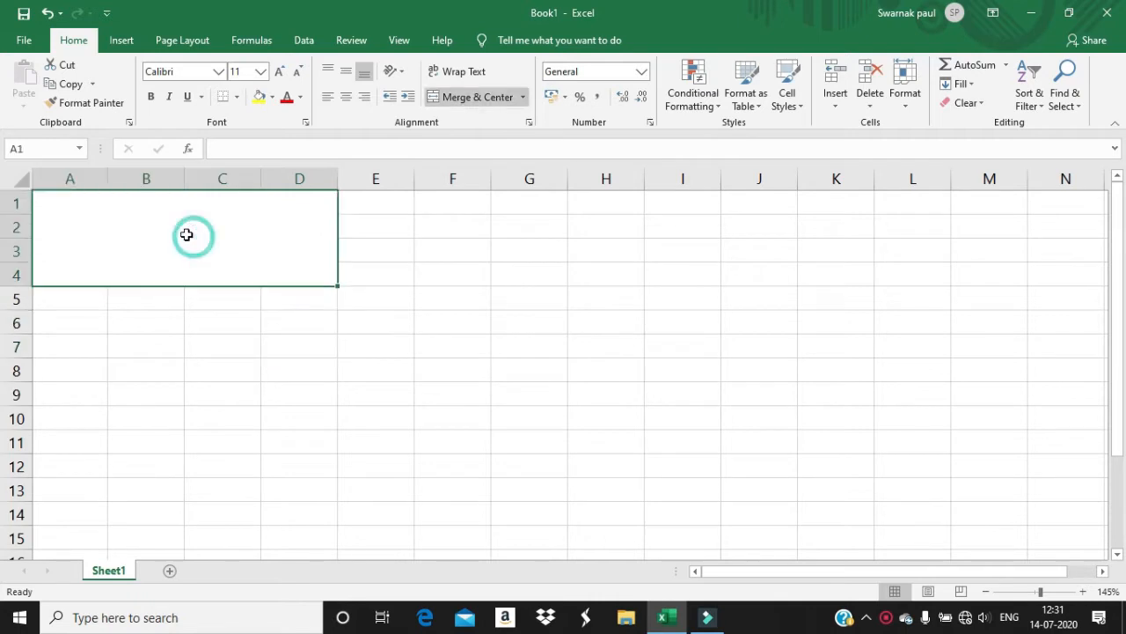
pyautogui.click(267, 338)
# Unmerge the merged A1:D4 block back into separate cells and check individual cells in it.
pyautogui.click(211, 246)
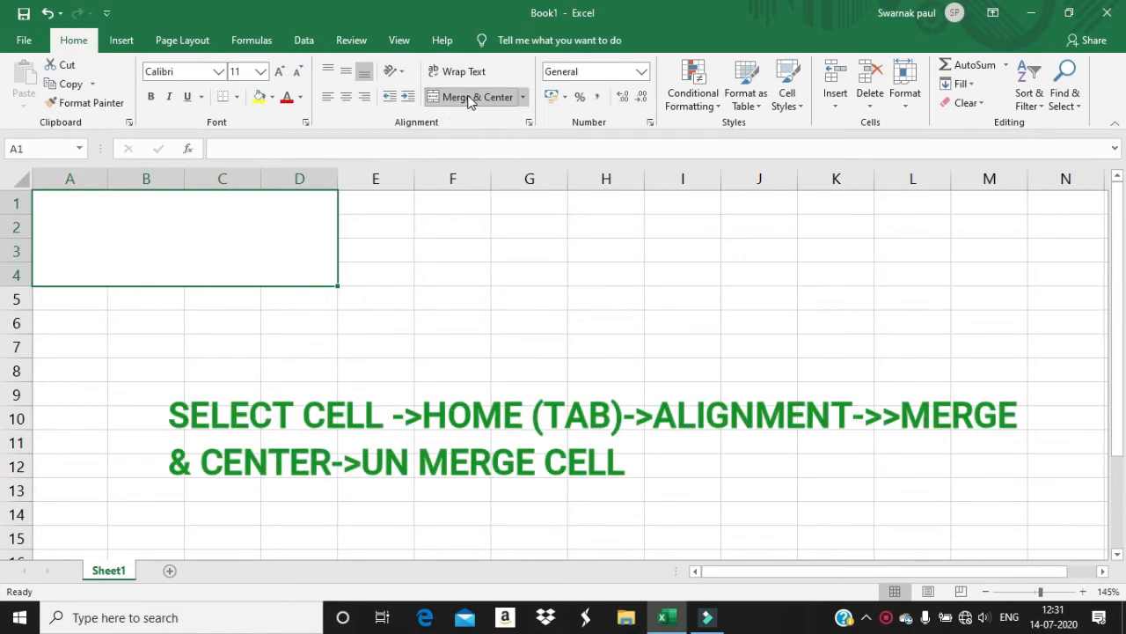
pyautogui.click(525, 99)
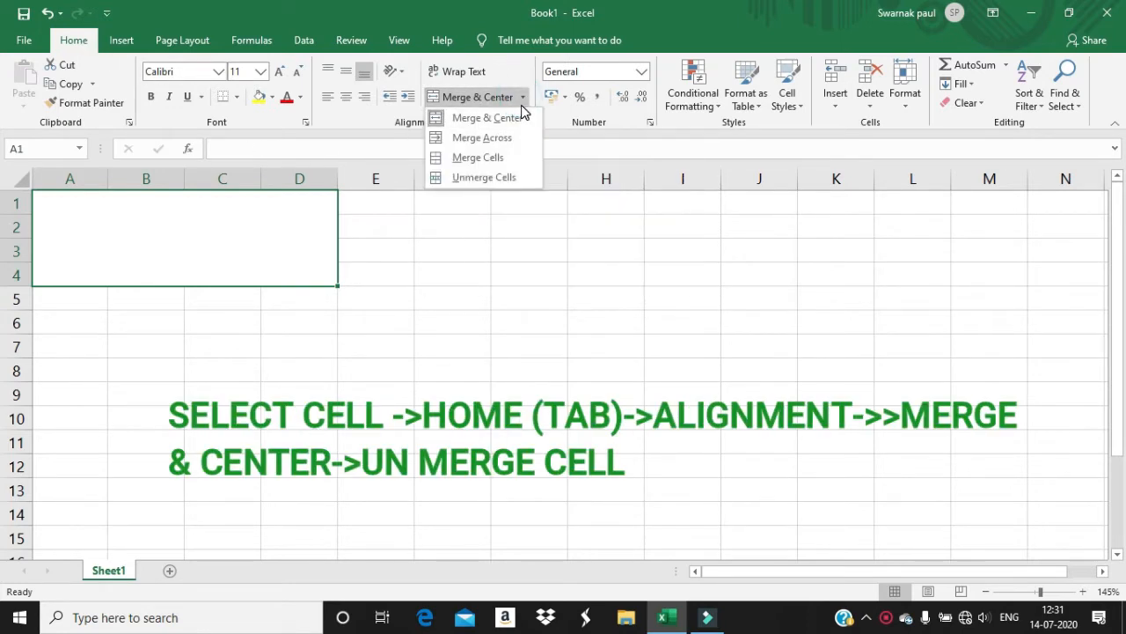
pyautogui.click(482, 183)
pyautogui.click(272, 224)
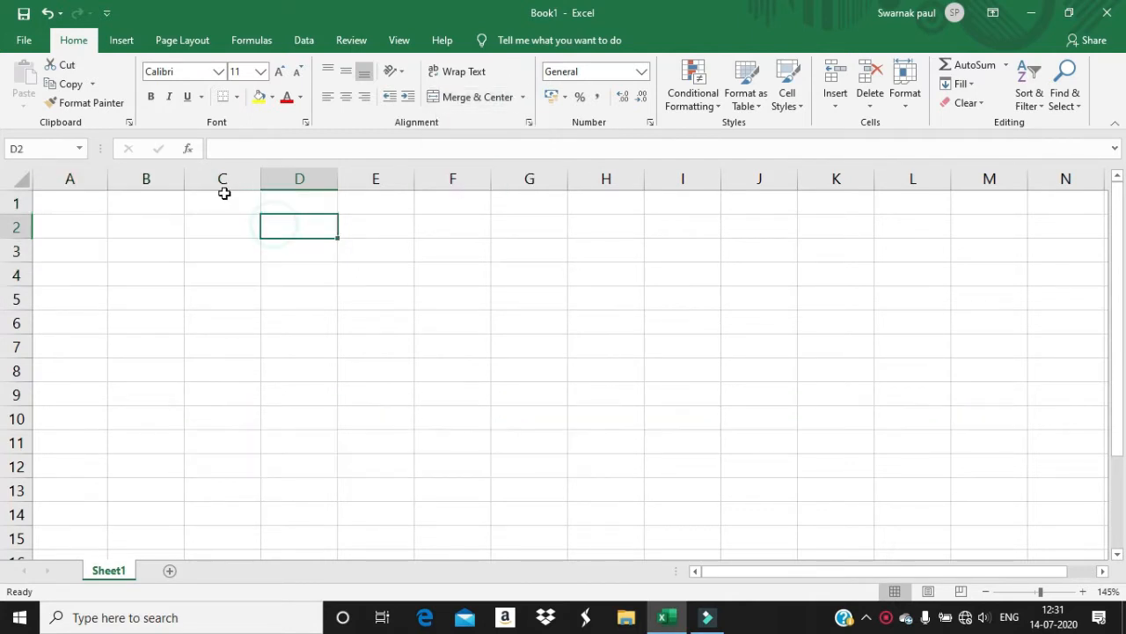
pyautogui.click(101, 195)
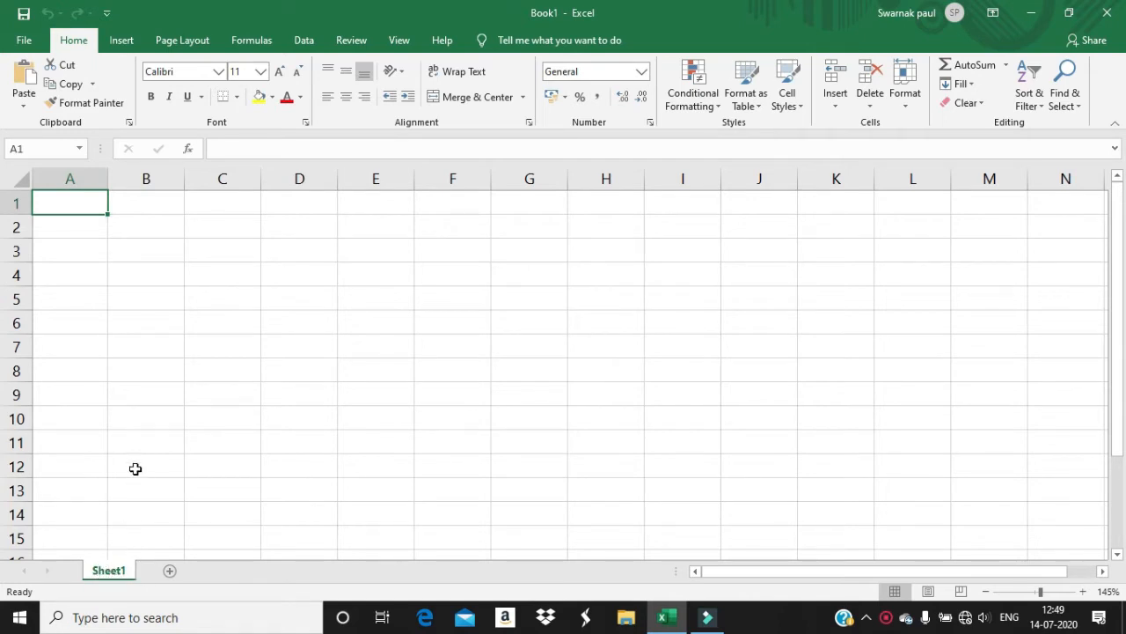
# Add two new worksheets to the workbook after Sheet1.
pyautogui.scroll(-2, 134, 469)
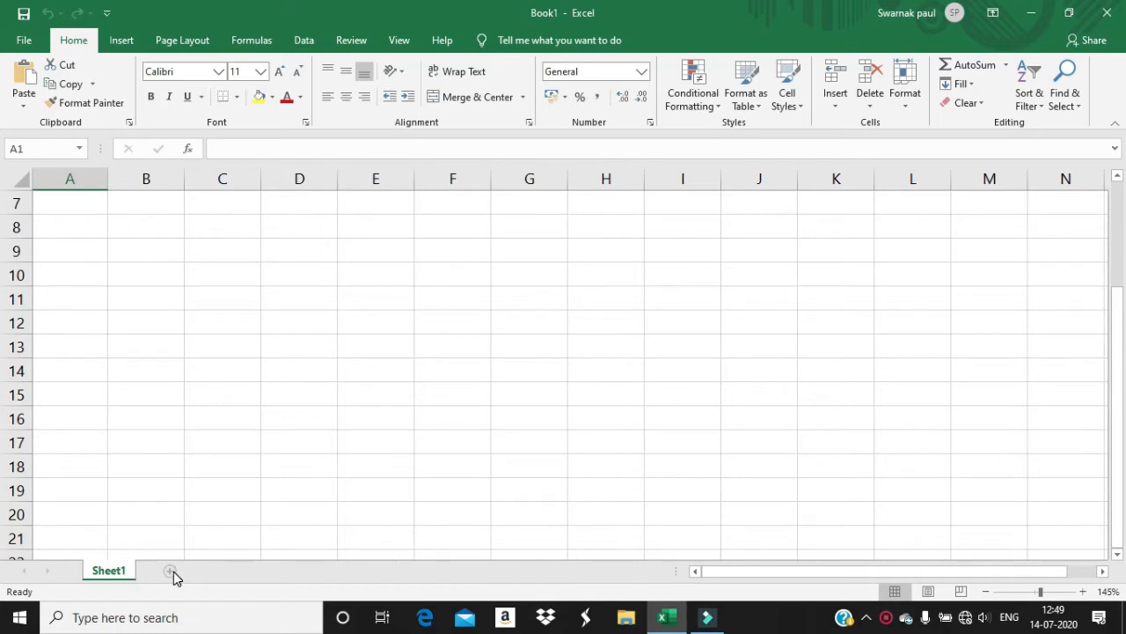
pyautogui.click(171, 573)
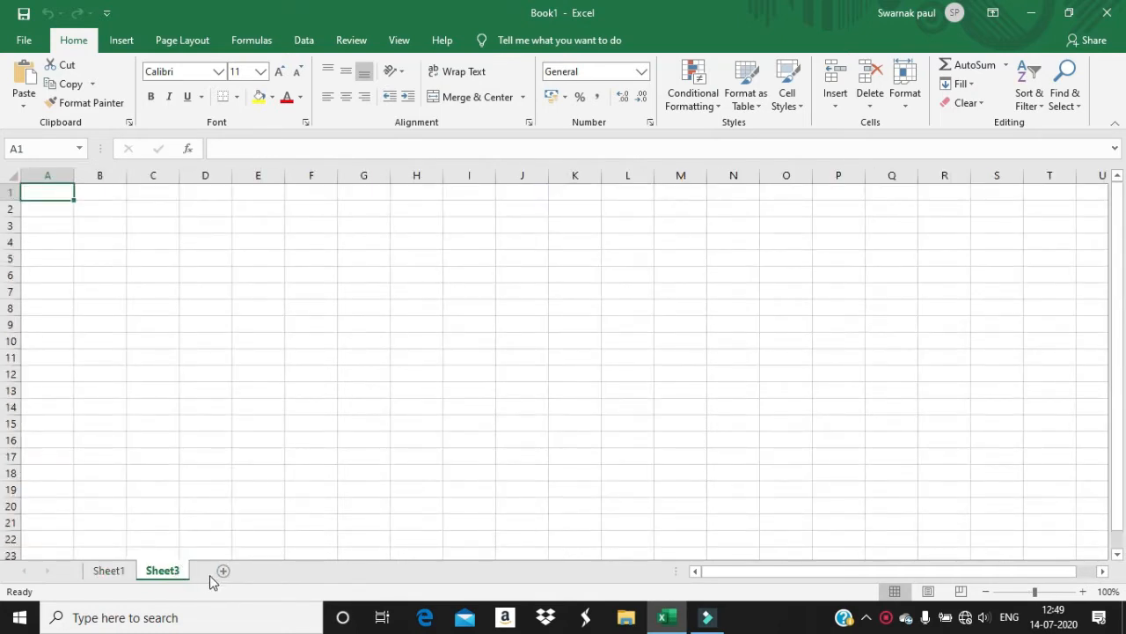
pyautogui.click(222, 572)
# Delete the added worksheets Sheet4 and Sheet3, keeping only Sheet1.
pyautogui.rightClick(220, 570)
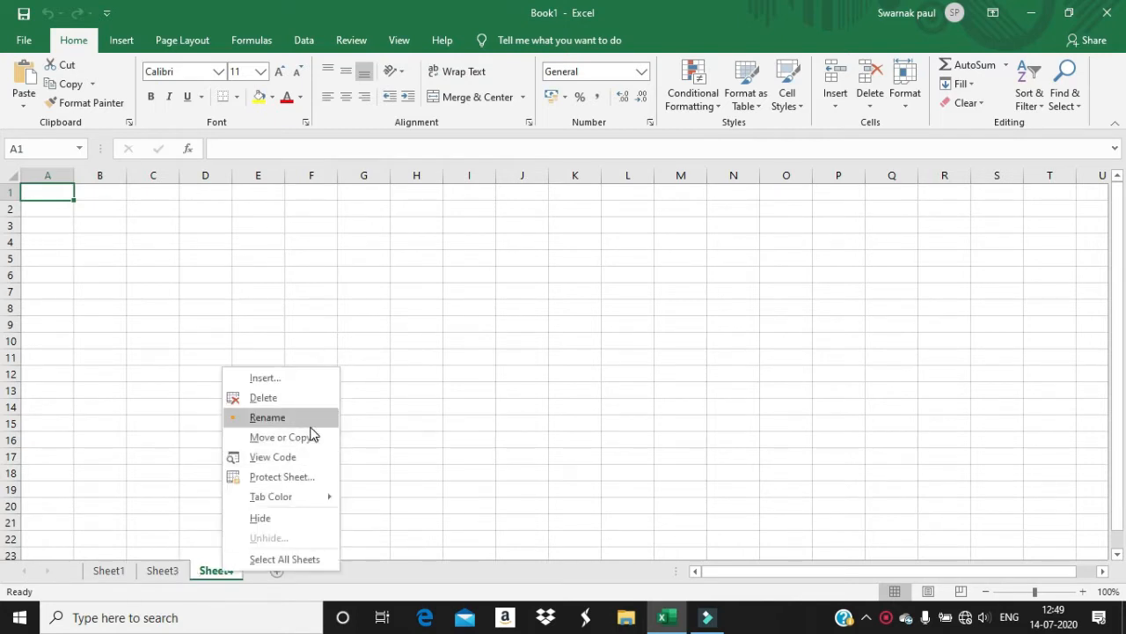
pyautogui.click(292, 398)
pyautogui.rightClick(163, 570)
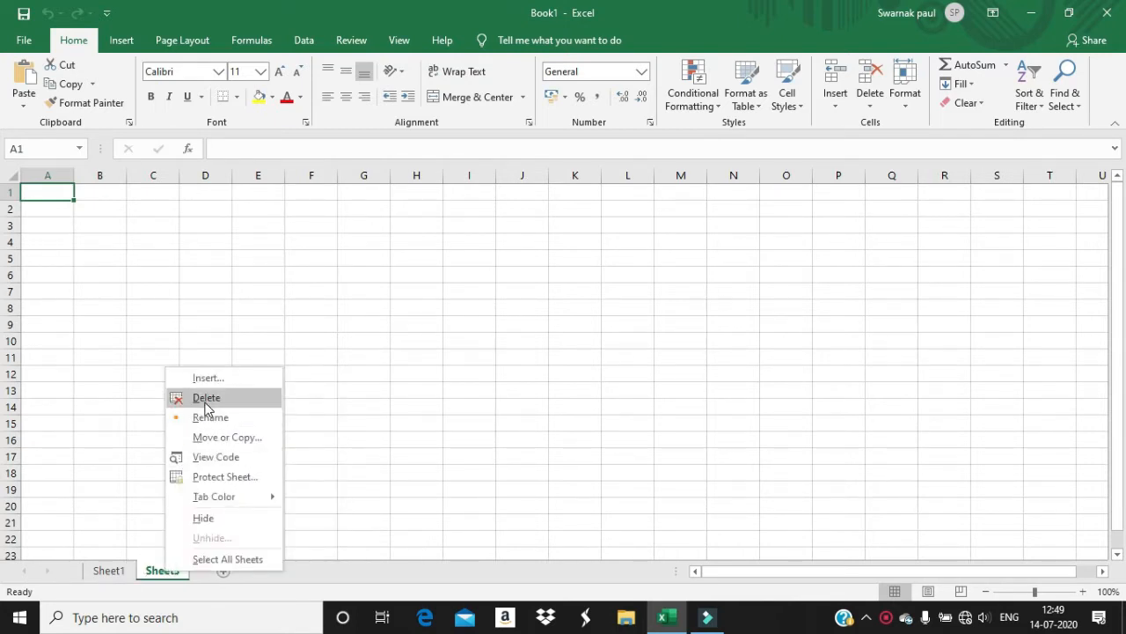
pyautogui.click(216, 595)
pyautogui.rightClick(172, 576)
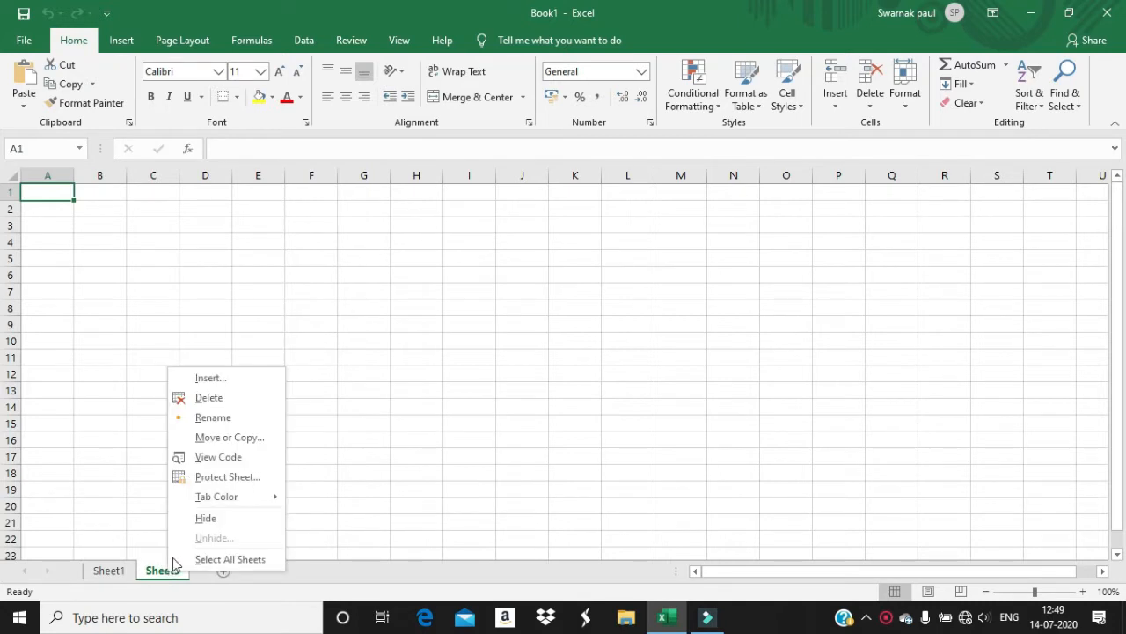
pyautogui.click(220, 397)
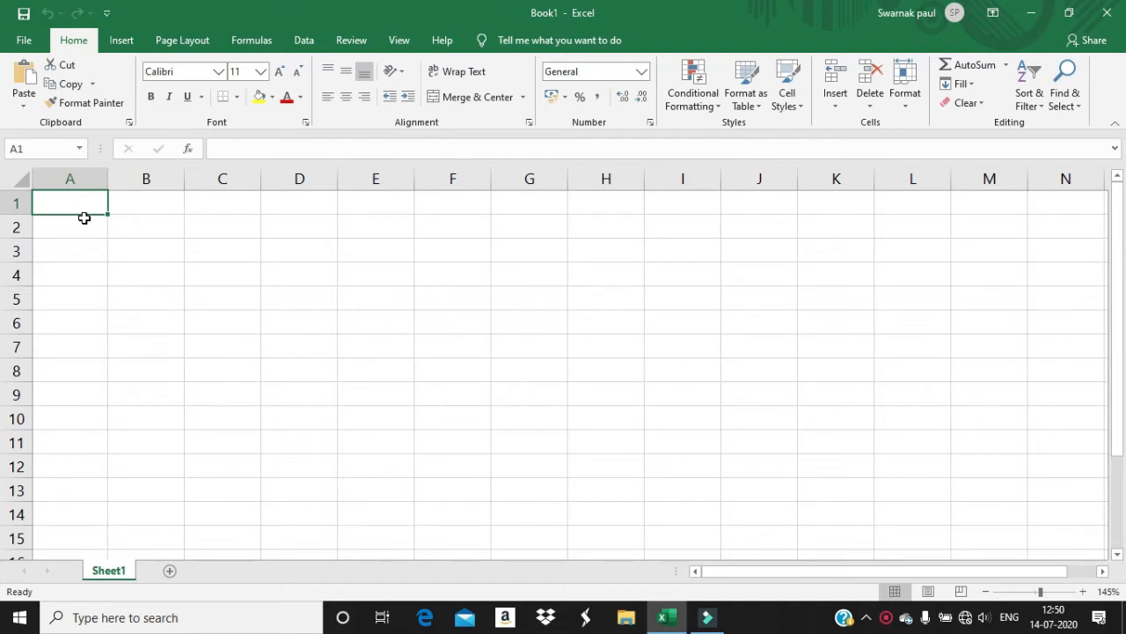
# Enter 1 in cell A1 and 2 in cell A2.
pyautogui.write('1')
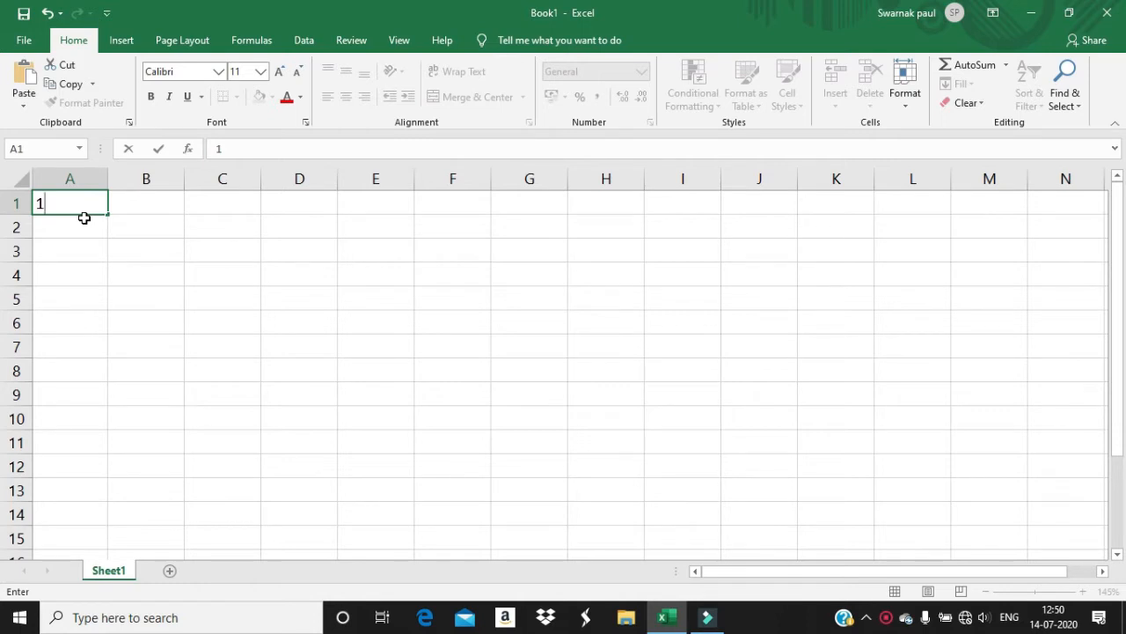
pyautogui.press('Return')
pyautogui.write('2')
pyautogui.press('Return')
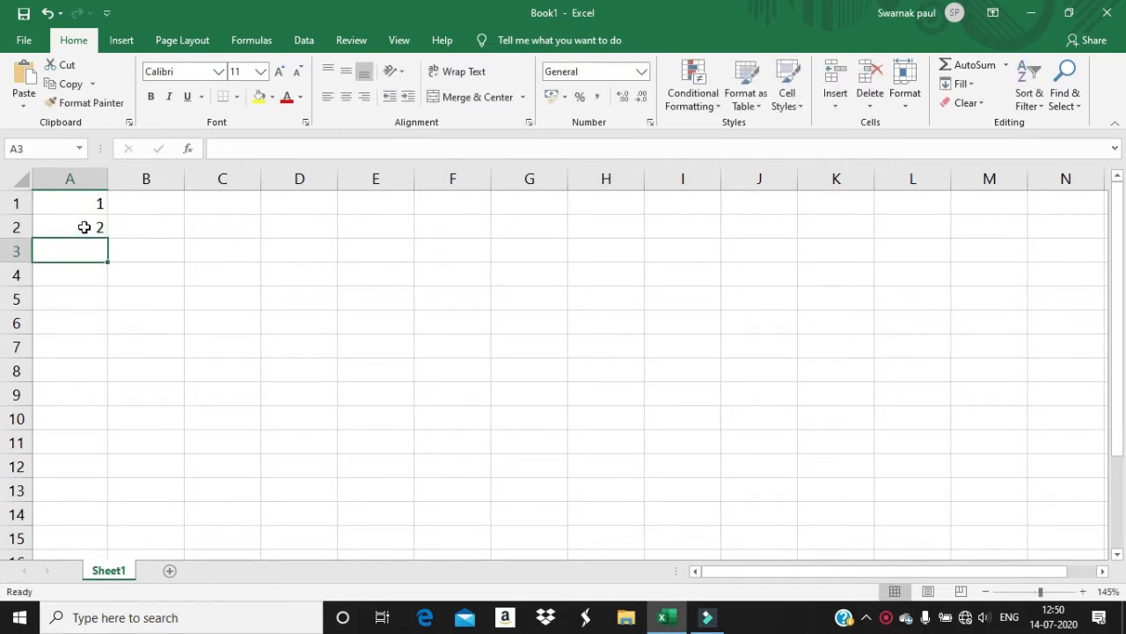
# Clear cell A2 and fill the 1 in A1 down through A28 as a number series.
pyautogui.click(85, 228)
pyautogui.press('BackSpace')
pyautogui.click(95, 197)
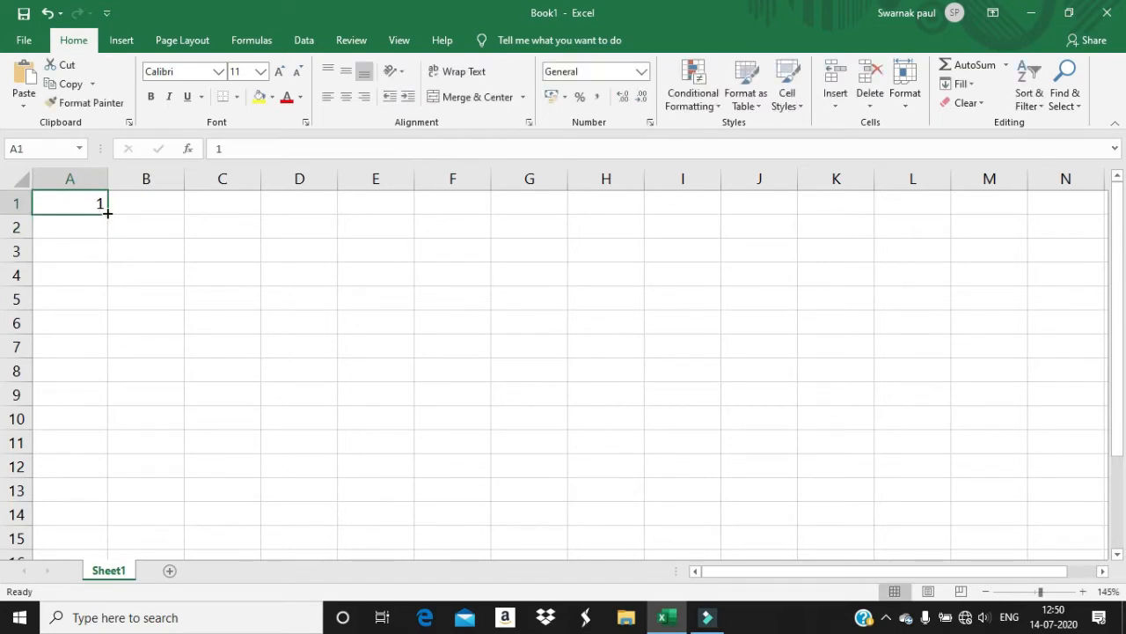
pyautogui.moveTo(108, 213); pyautogui.dragTo(115, 539)
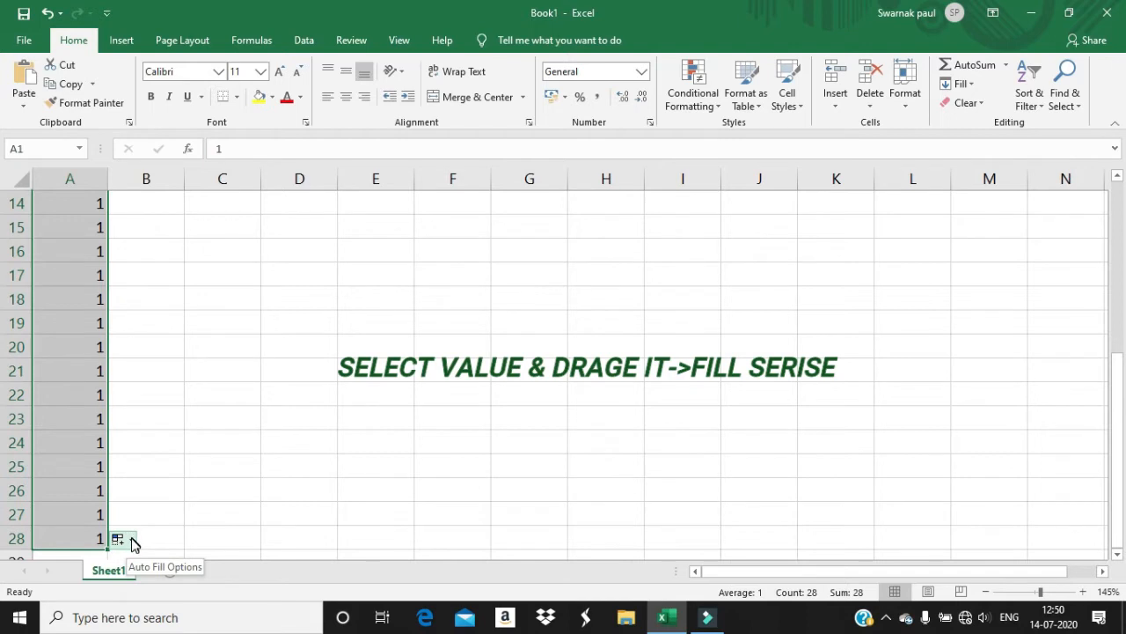
pyautogui.click(132, 541)
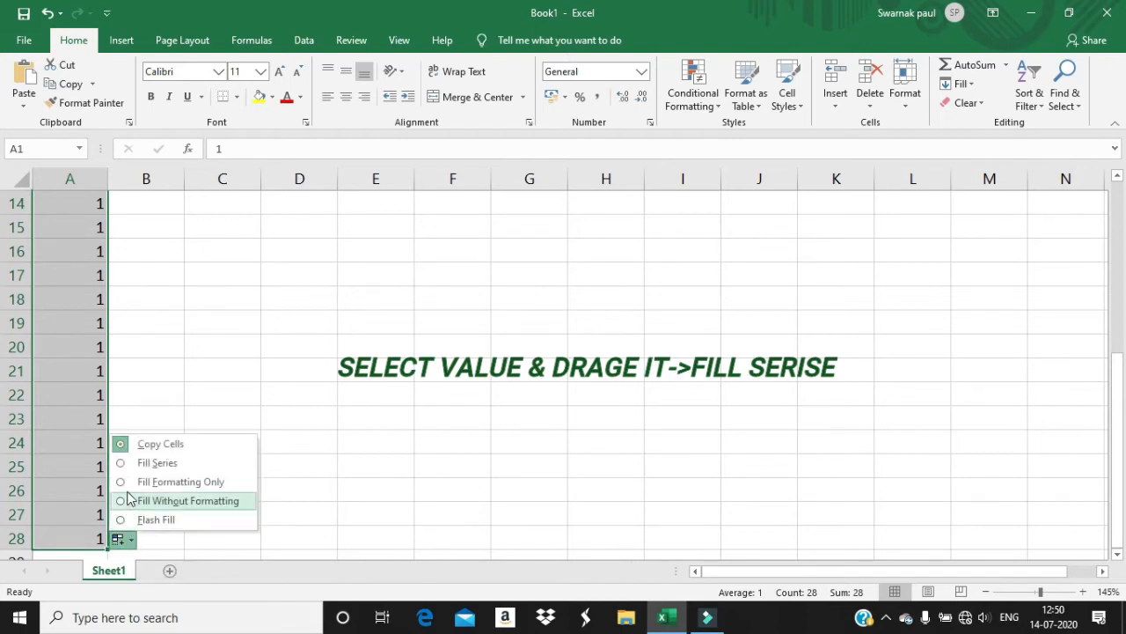
pyautogui.click(132, 464)
pyautogui.scroll(-6, 97, 394)
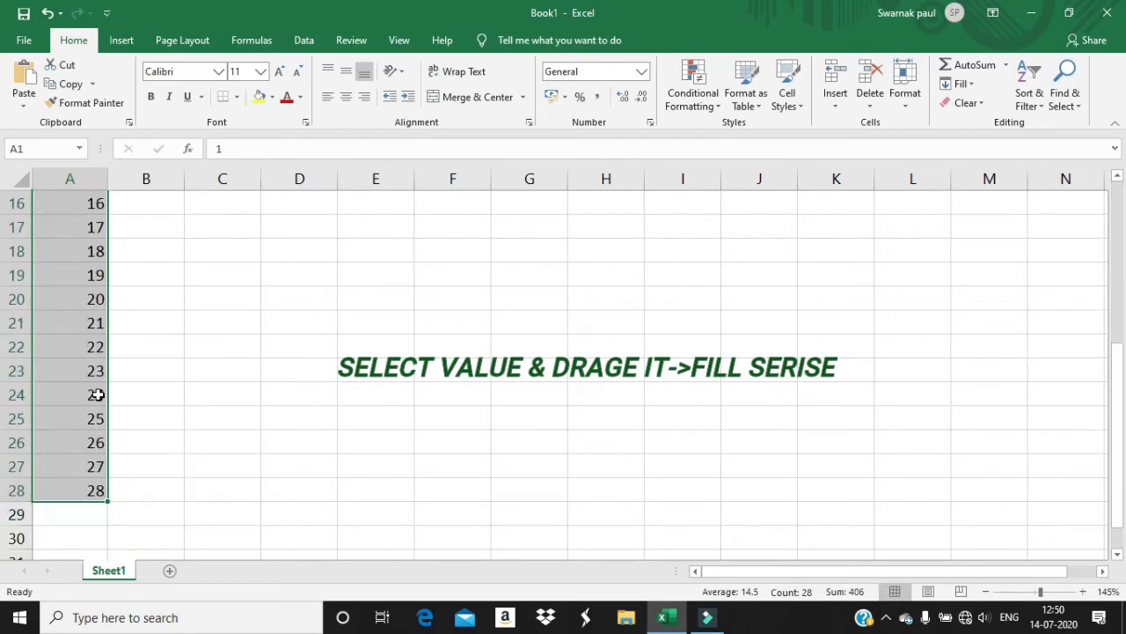
pyautogui.scroll(6, 98, 395)
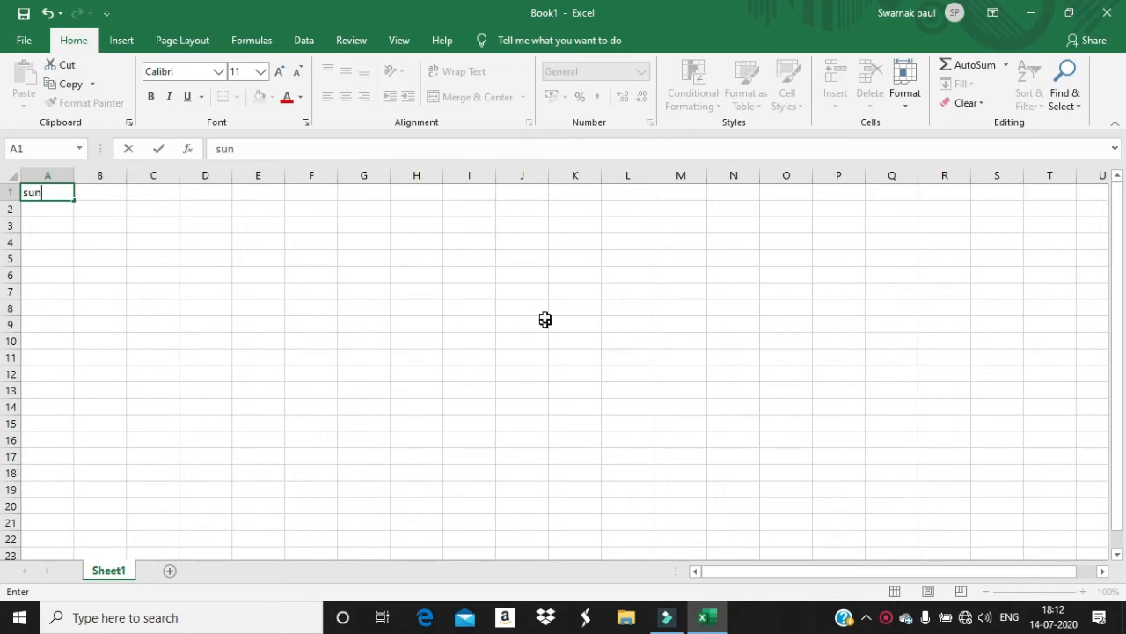
# Enter sun in cell A1 and auto-fill the weekday names down through A9.
pyautogui.press('Return')
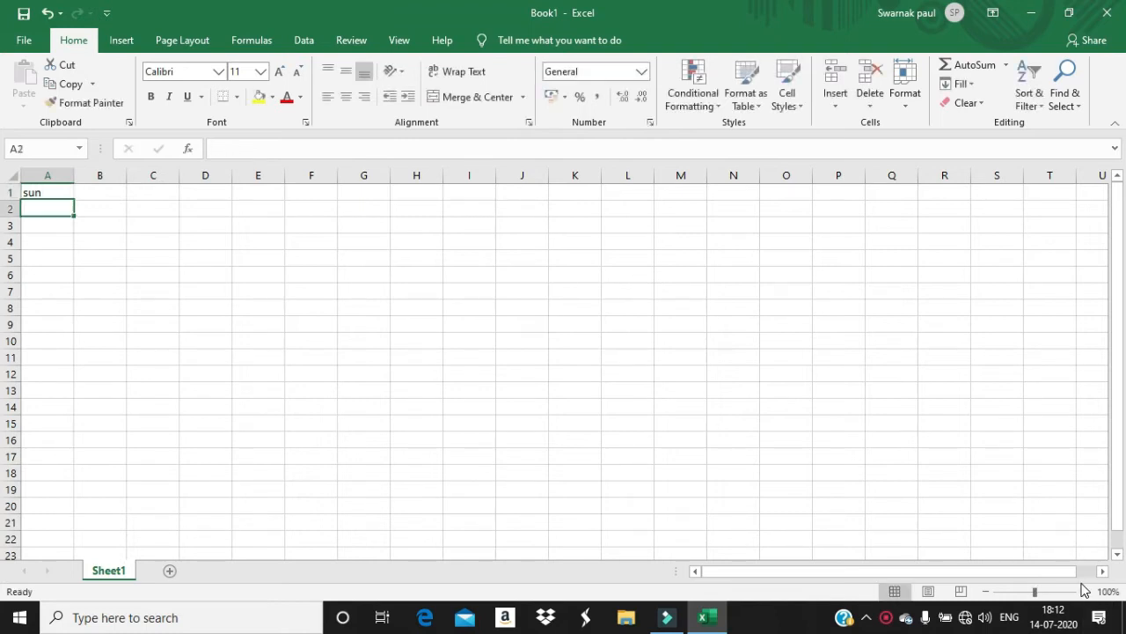
pyautogui.click(1083, 591)
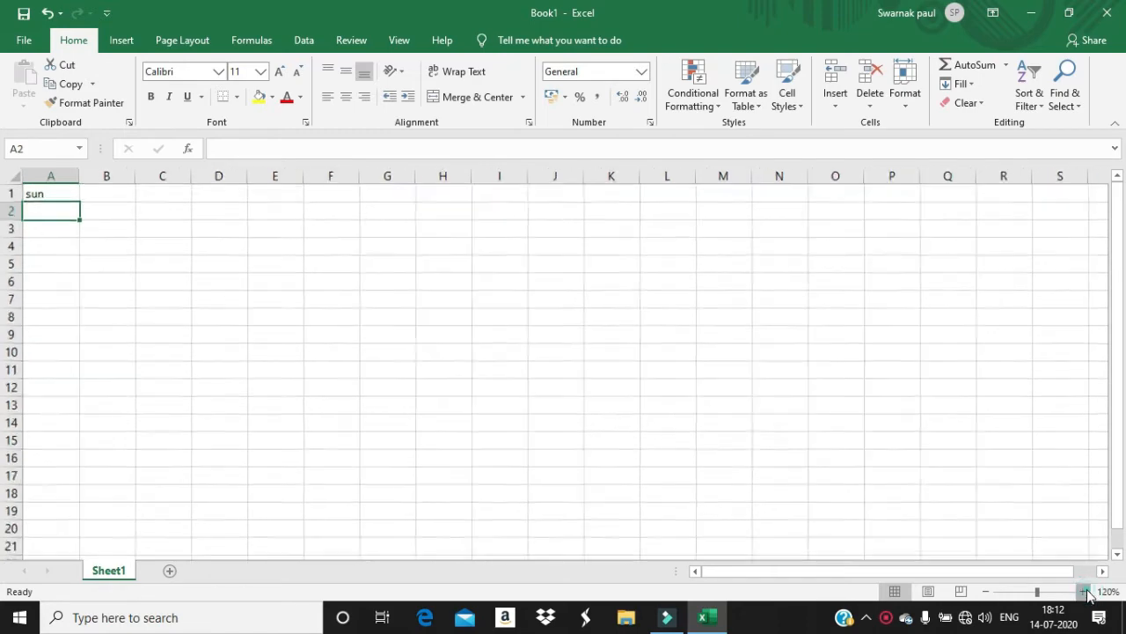
pyautogui.click(1083, 591)
pyautogui.click(1083, 592)
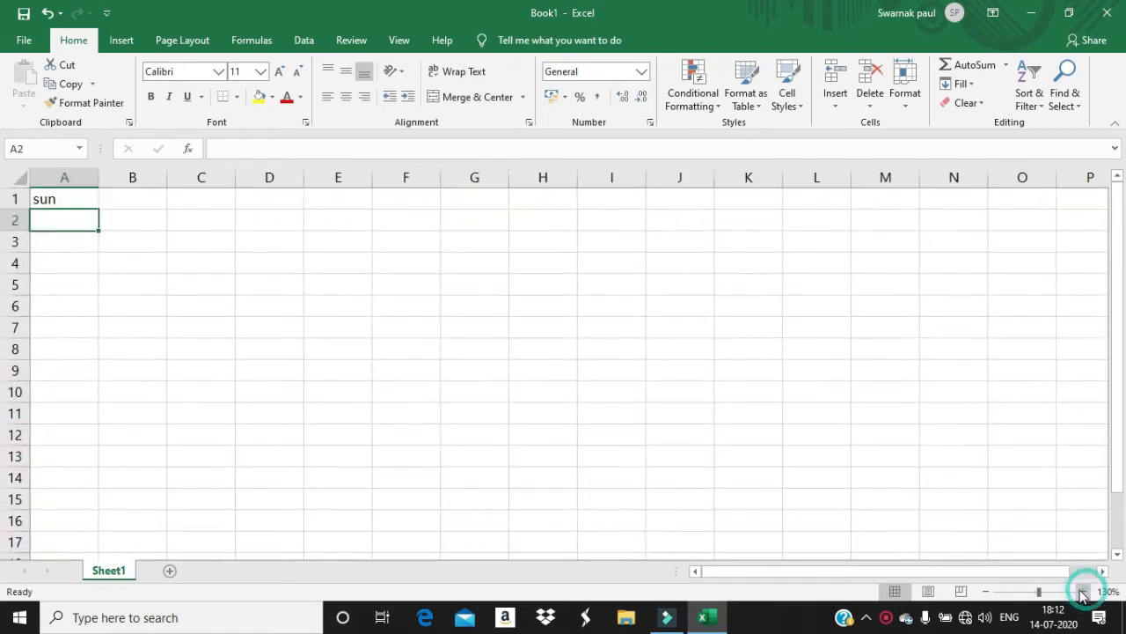
pyautogui.click(42, 200)
pyautogui.moveTo(99, 210); pyautogui.dragTo(92, 389)
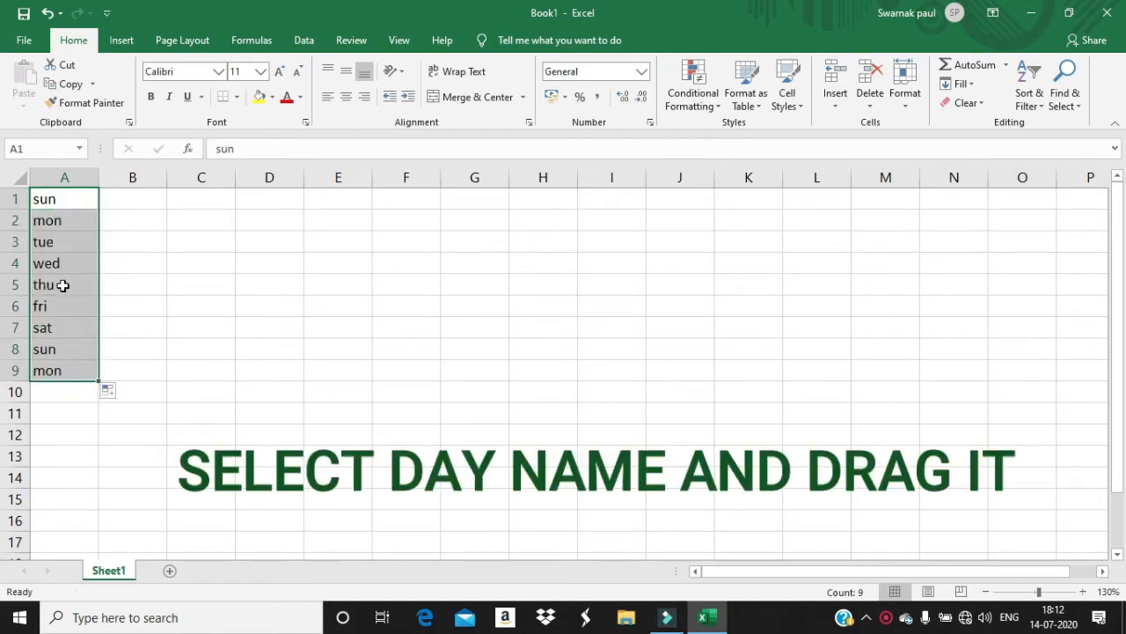
# Check the filled weekday names in cells A1 to A5 one by one.
pyautogui.click(77, 204)
pyautogui.click(63, 222)
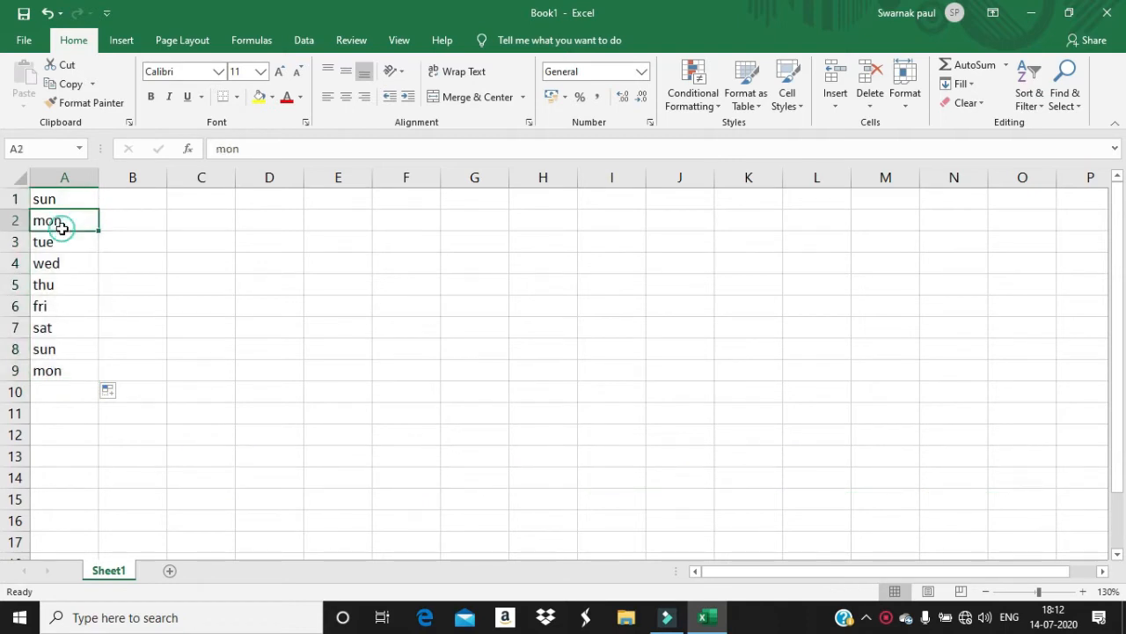
pyautogui.click(54, 243)
pyautogui.click(55, 264)
pyautogui.click(54, 285)
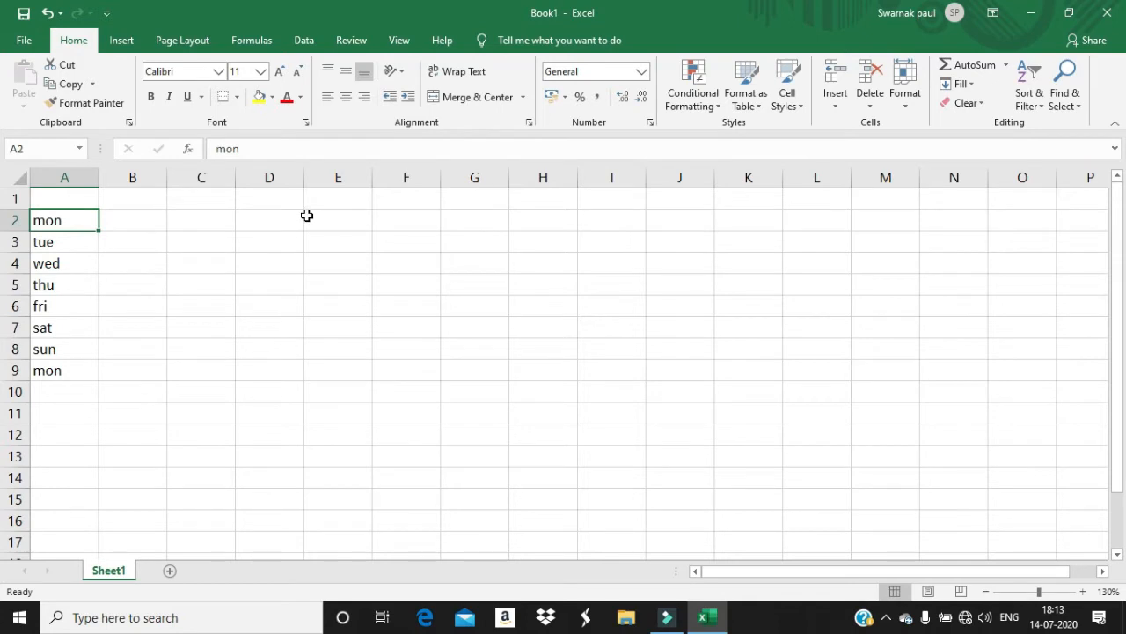
# Enter jan in cell C2 and auto-fill the month names down column C.
pyautogui.click(221, 221)
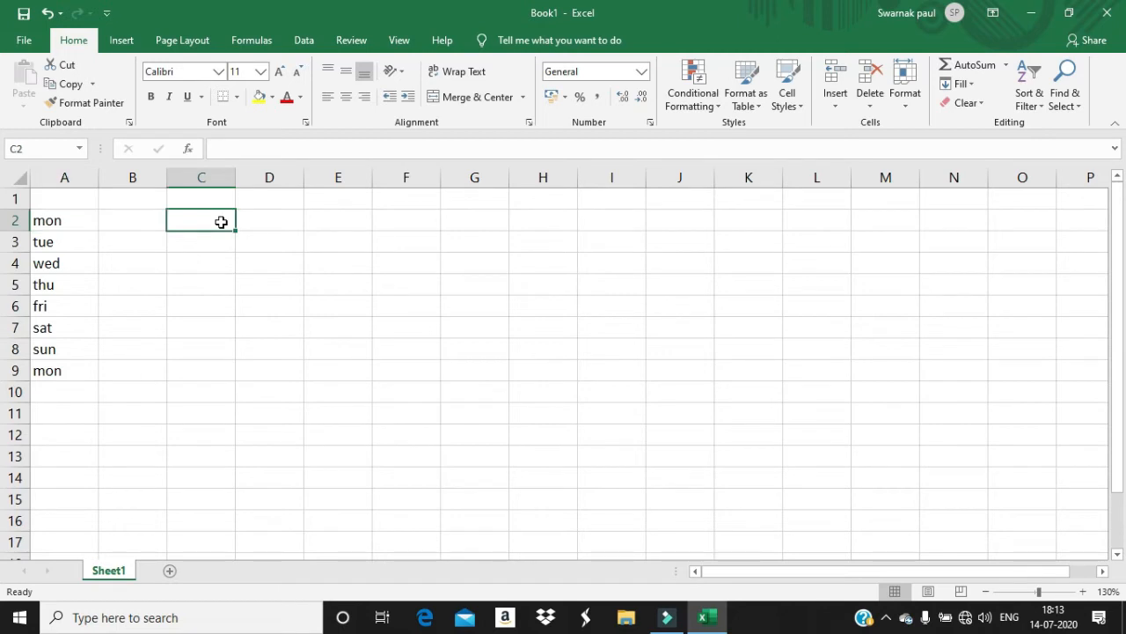
pyautogui.write('jan')
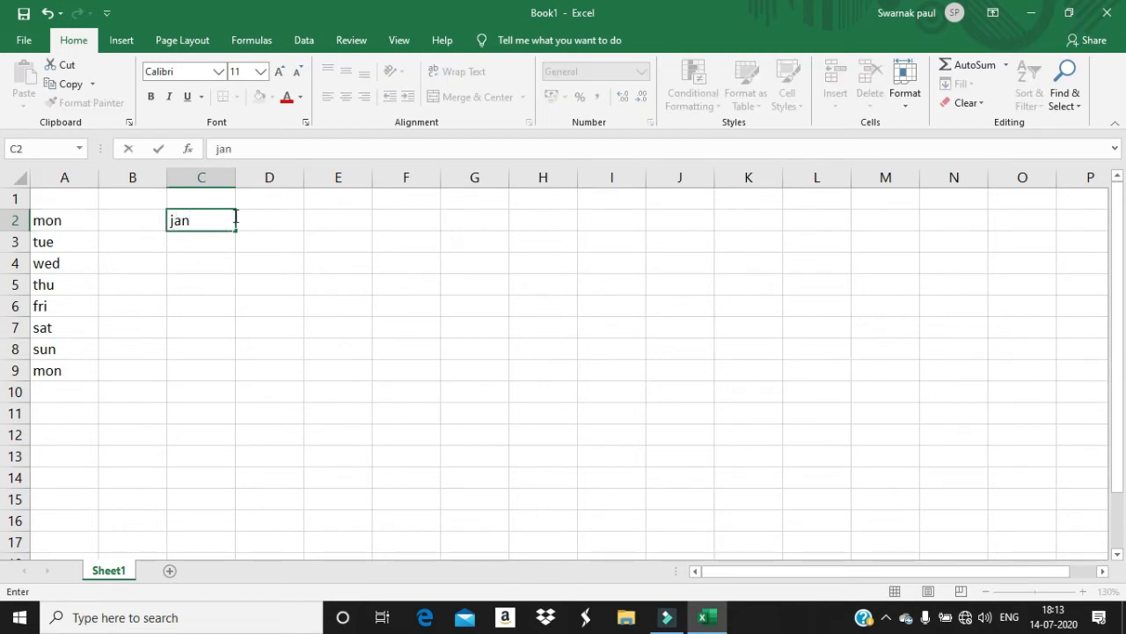
pyautogui.moveTo(235, 229); pyautogui.dragTo(218, 323)
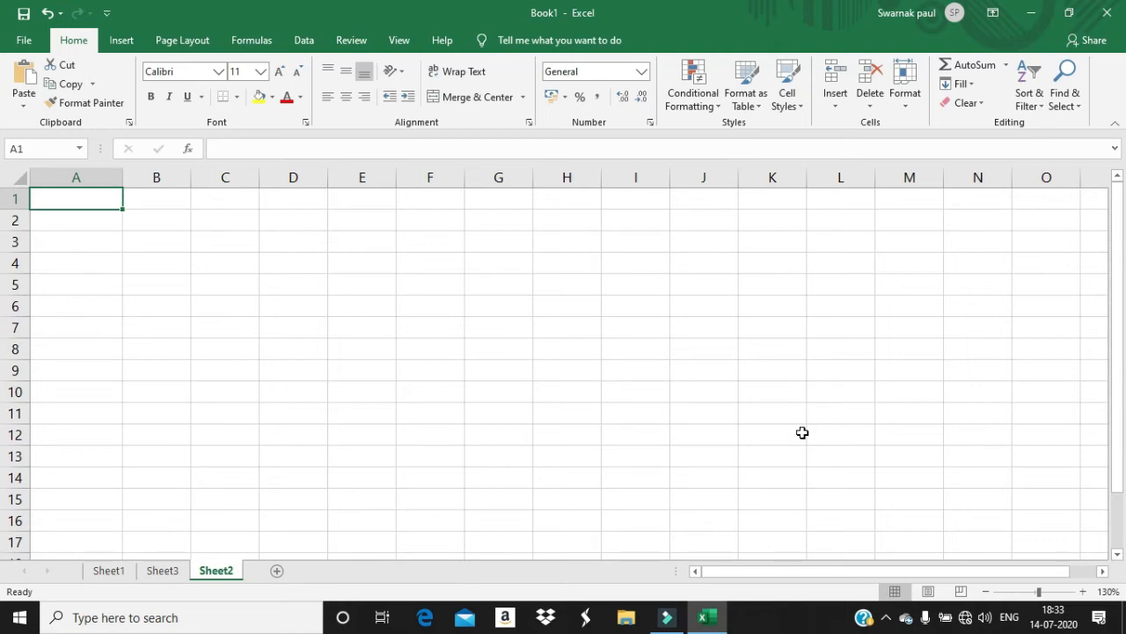
# Enter 80 in cell A1 of Sheet2 and apply the Percentage number format to it.
pyautogui.write('80')
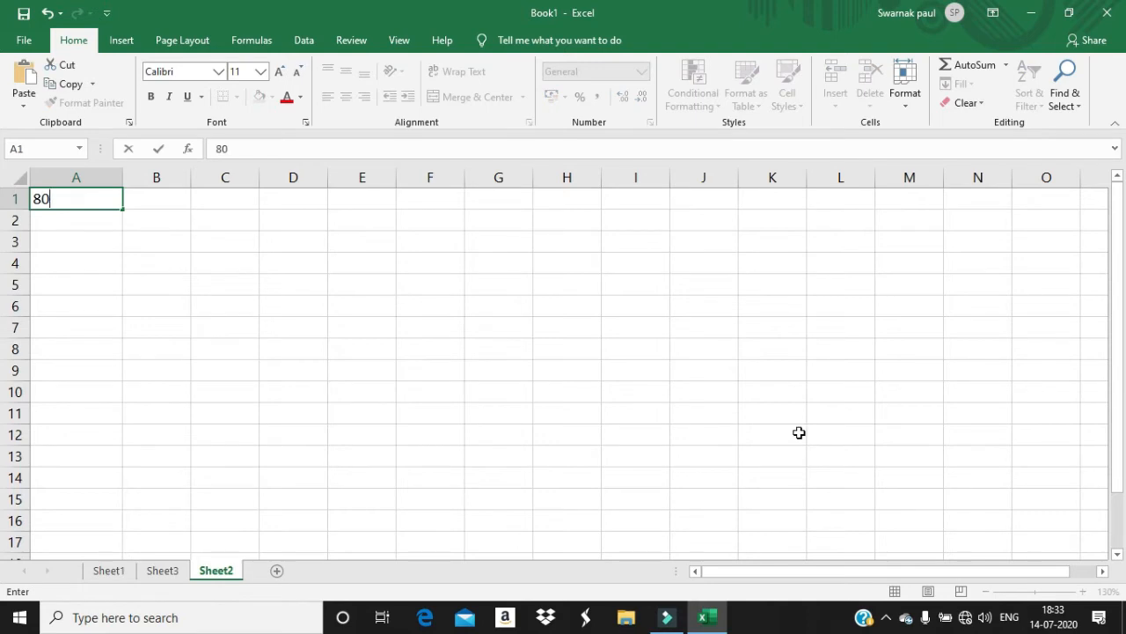
pyautogui.press('Return')
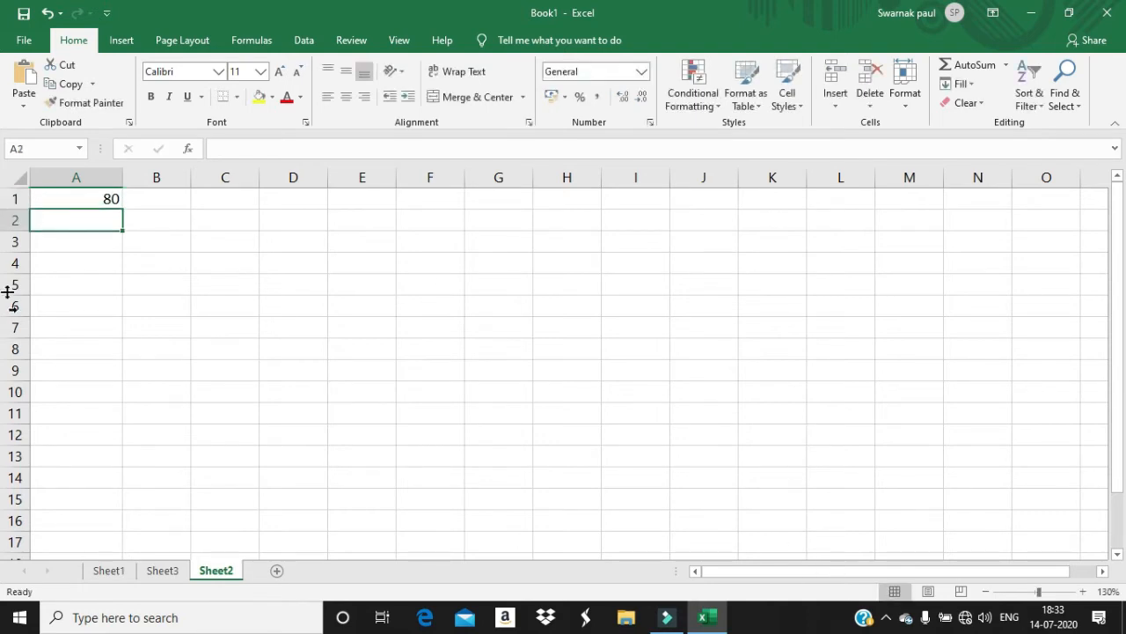
pyautogui.click(75, 201)
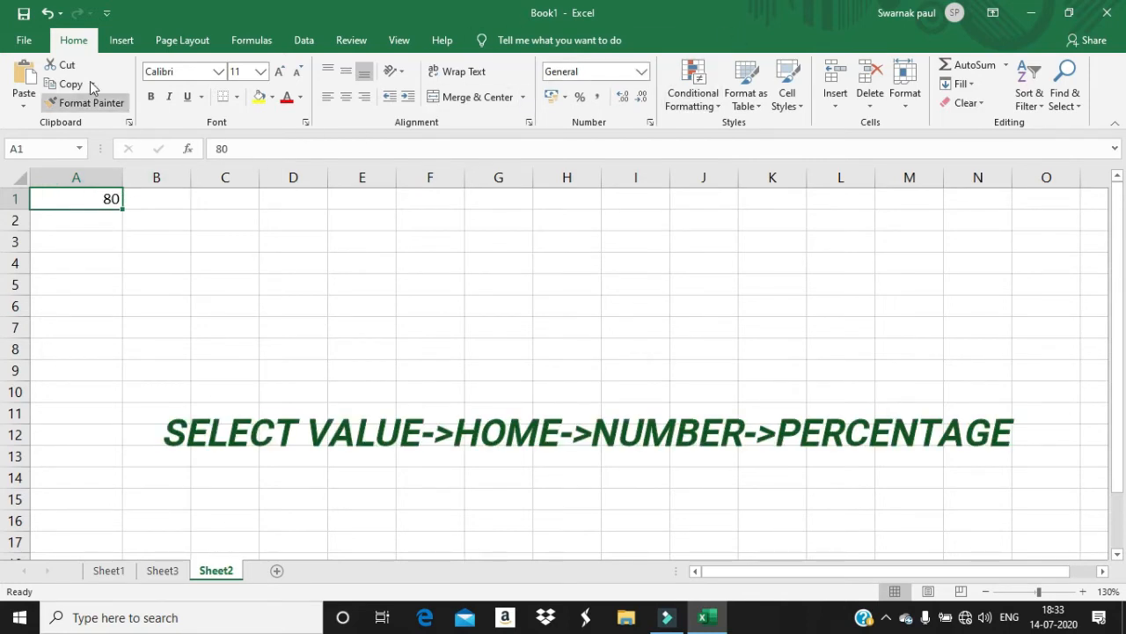
pyautogui.click(641, 71)
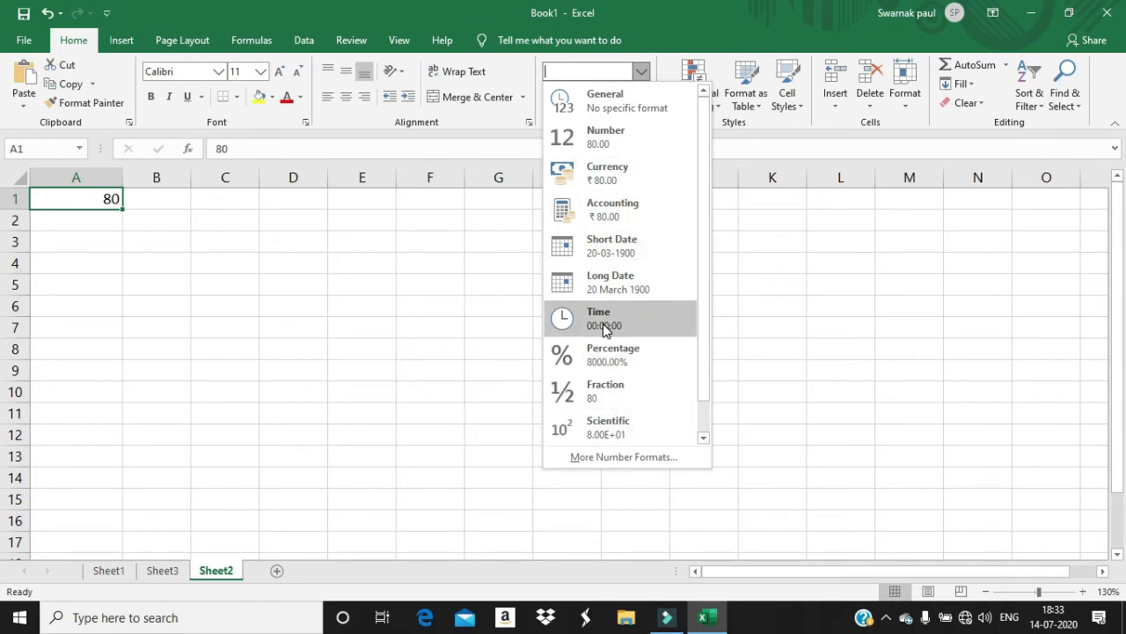
pyautogui.click(630, 371)
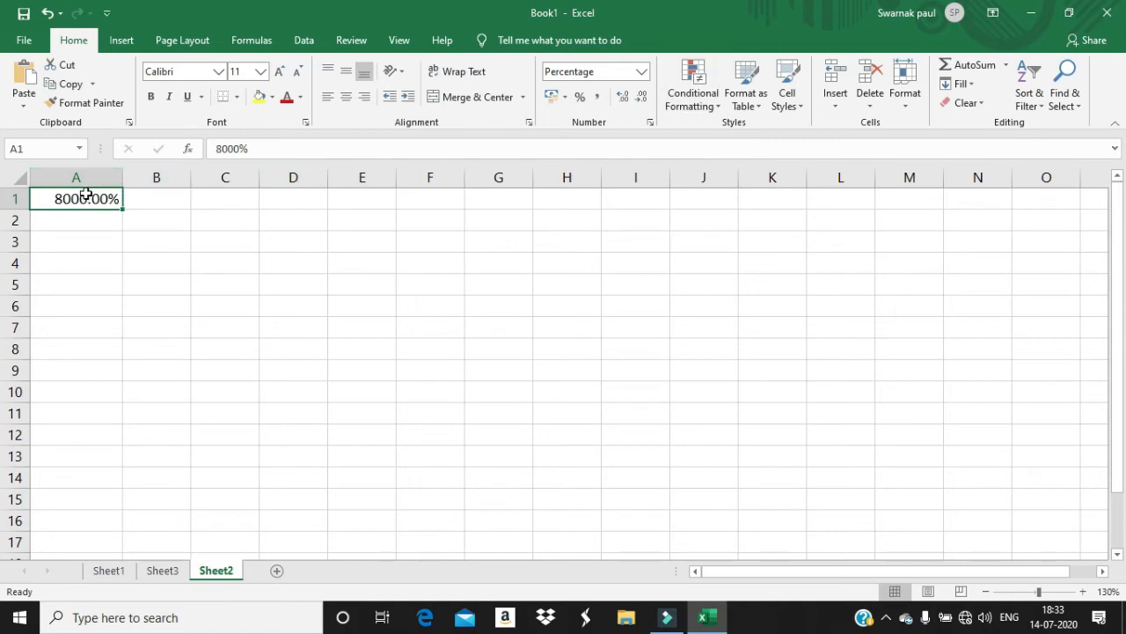
# Extend the percentage in A1 to four decimal places, reduce it to none, and leave it at one.
pyautogui.click(627, 97)
pyautogui.click(628, 96)
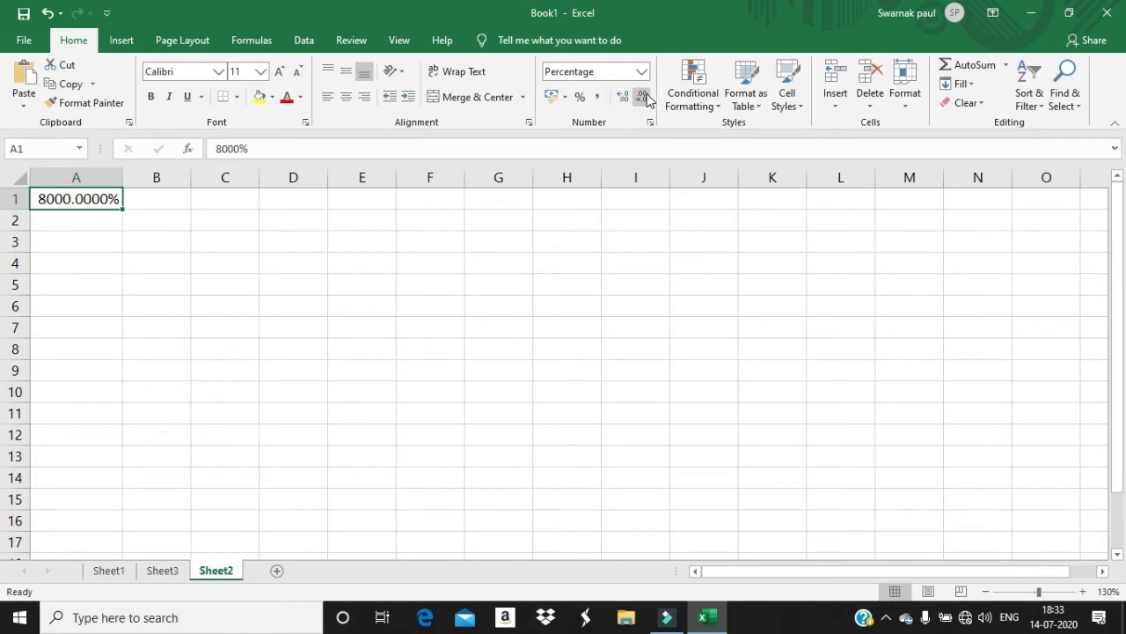
pyautogui.click(643, 97)
pyautogui.click(643, 97)
pyautogui.click(642, 96)
pyautogui.click(642, 97)
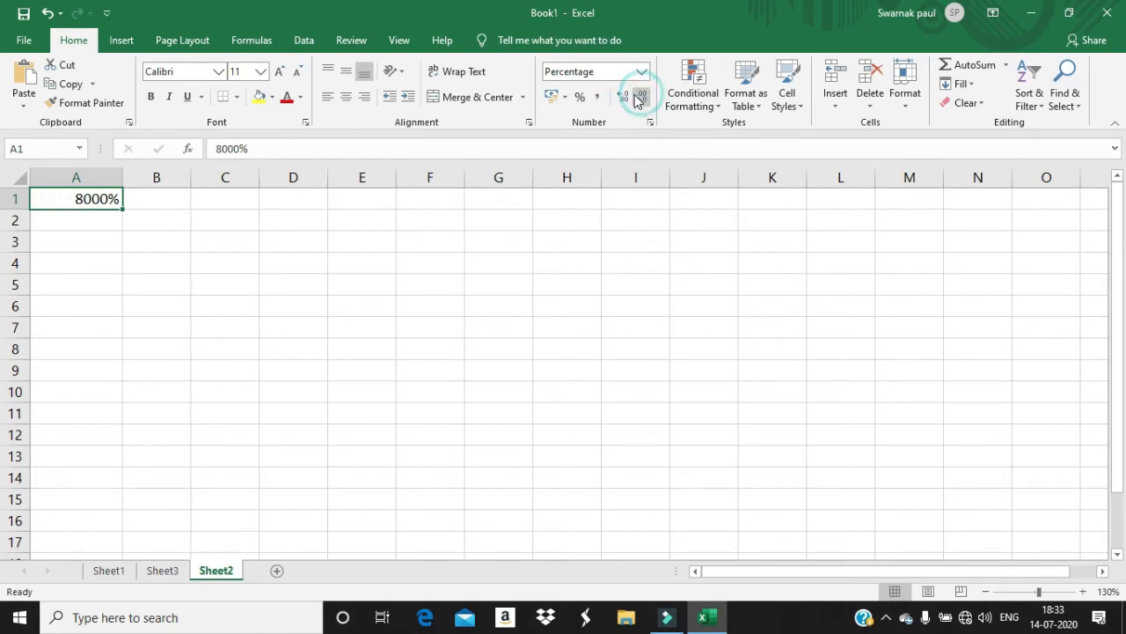
pyautogui.click(624, 96)
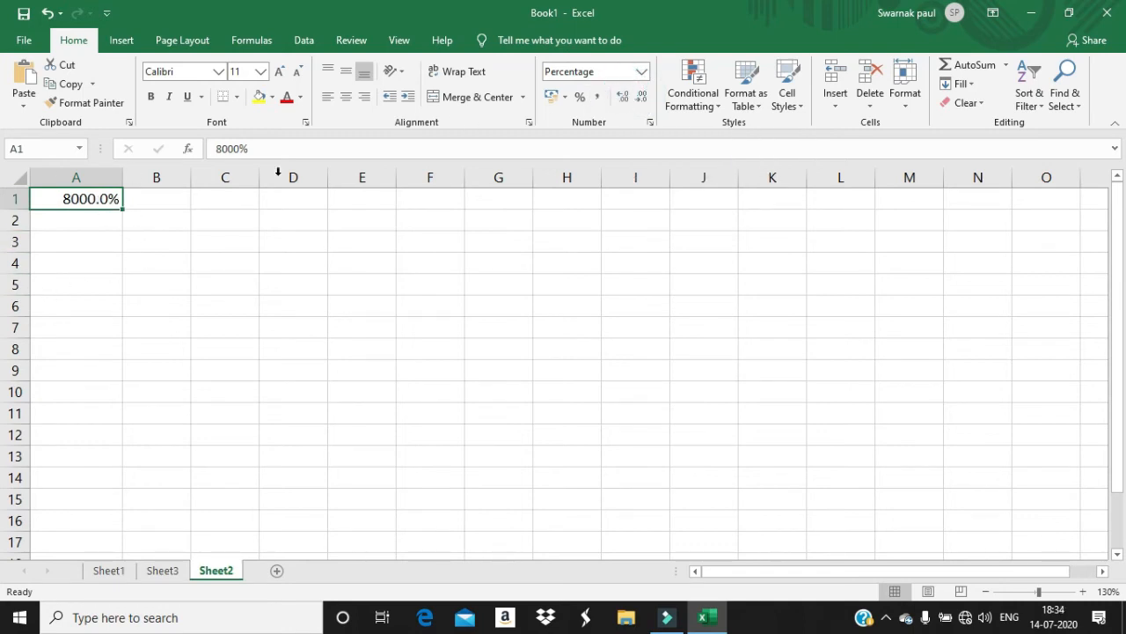
# Return cell A1 to the General number format.
pyautogui.click(642, 71)
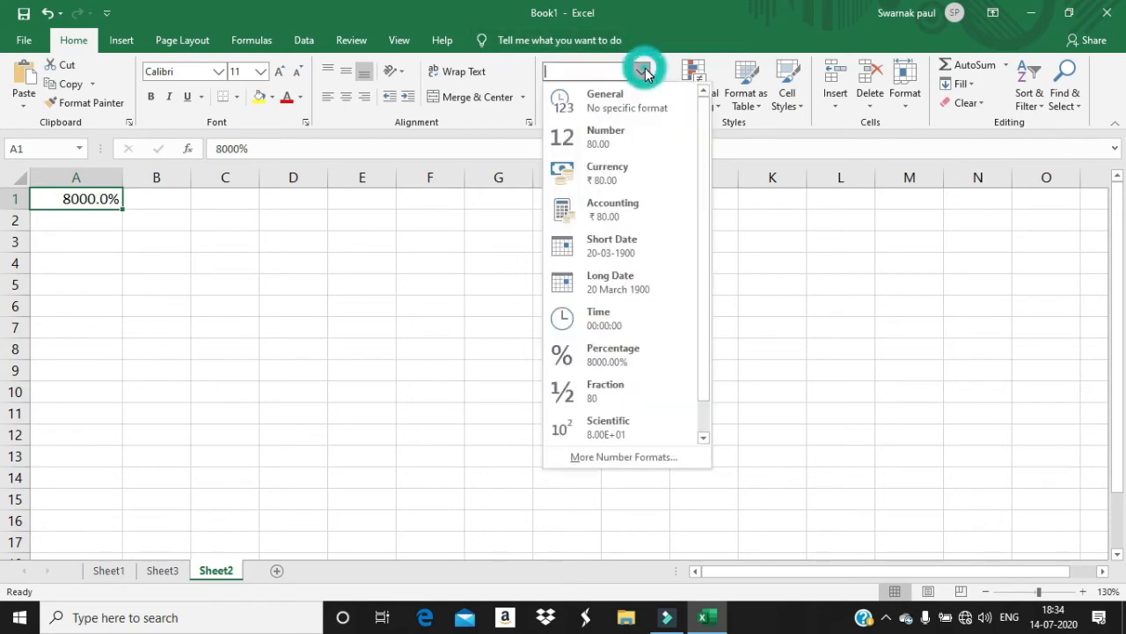
pyautogui.click(642, 71)
pyautogui.click(642, 72)
pyautogui.click(626, 101)
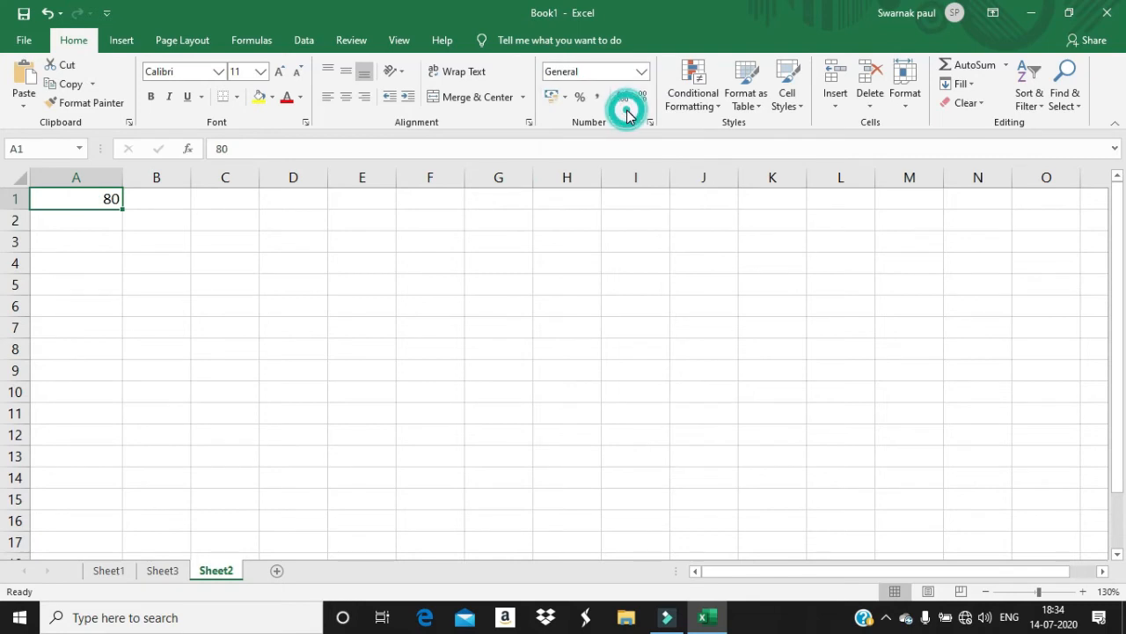
pyautogui.click(101, 199)
pyautogui.click(98, 216)
pyautogui.click(106, 199)
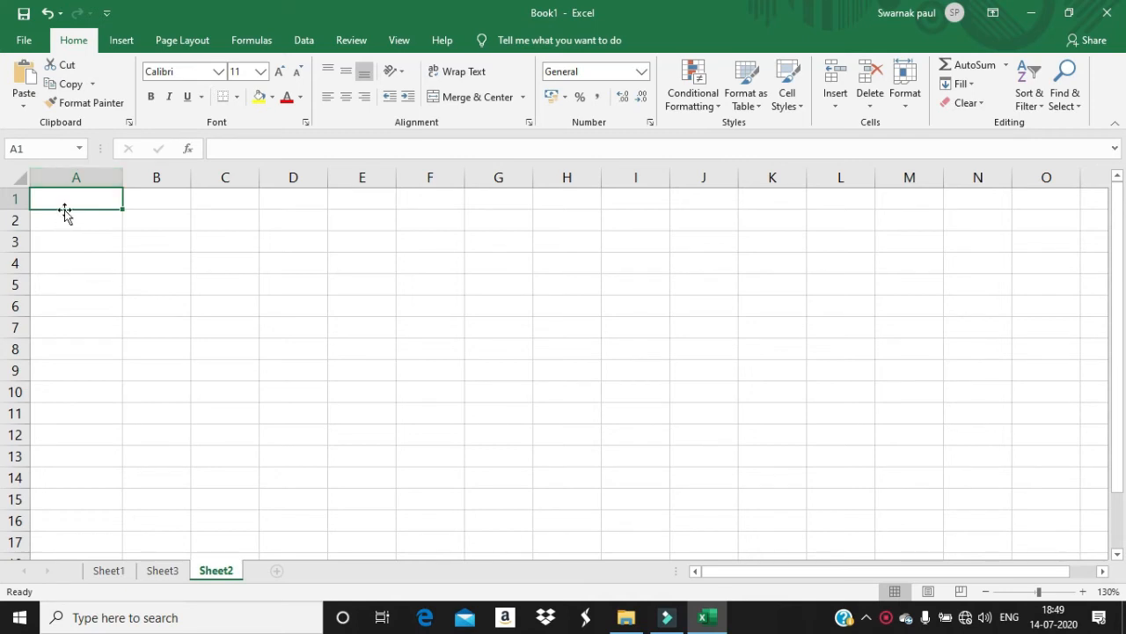
# Enter 50 in cell A1 and 20 in cell F1.
pyautogui.write('50')
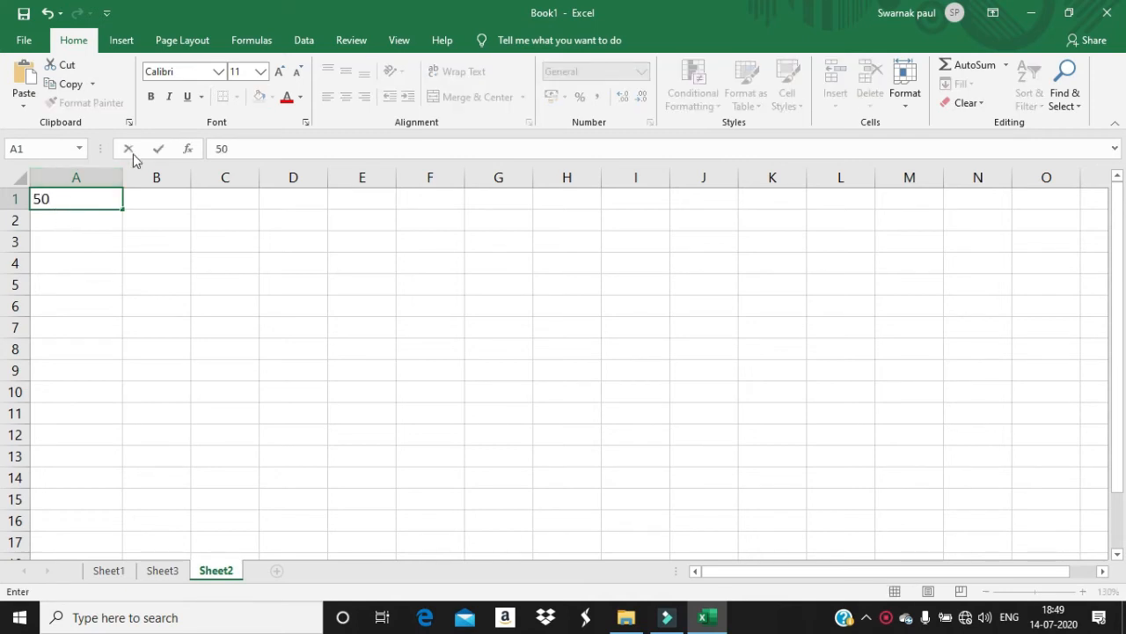
pyautogui.click(426, 196)
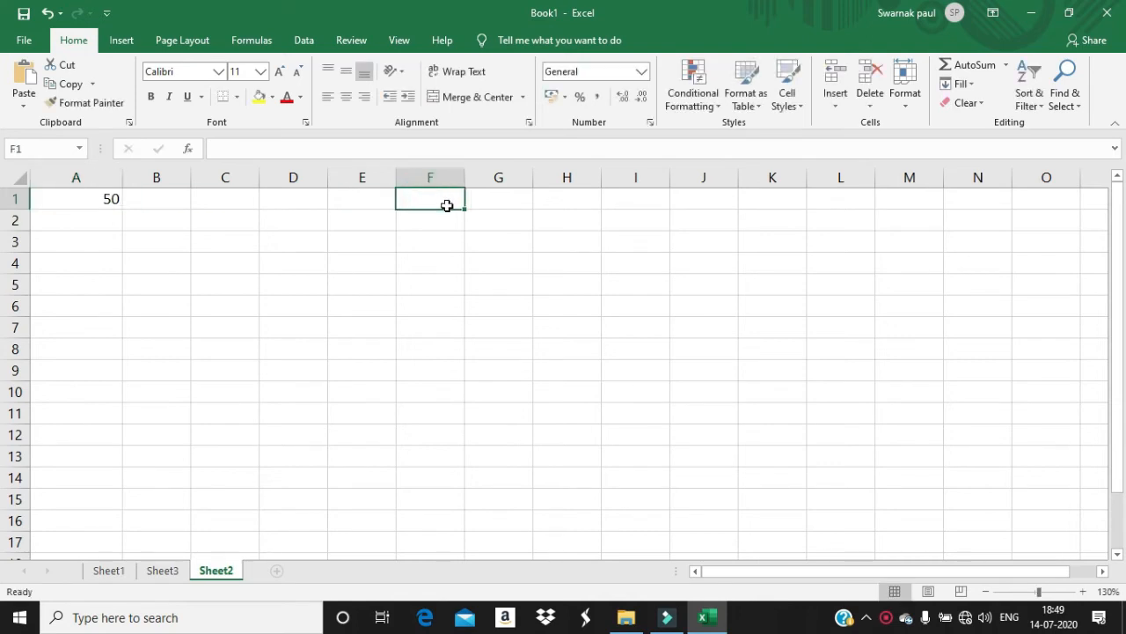
pyautogui.write('20')
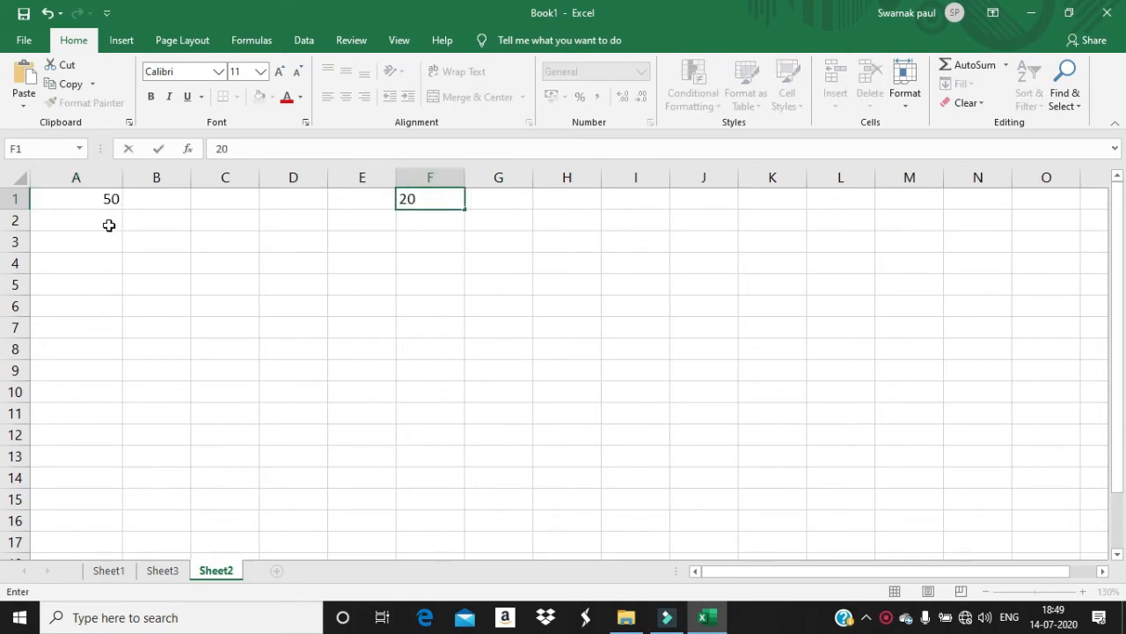
# Subtract F1 from A1 in cell D4 with the formula =A1-F1, and reopen the formula to review its references.
pyautogui.click(288, 262)
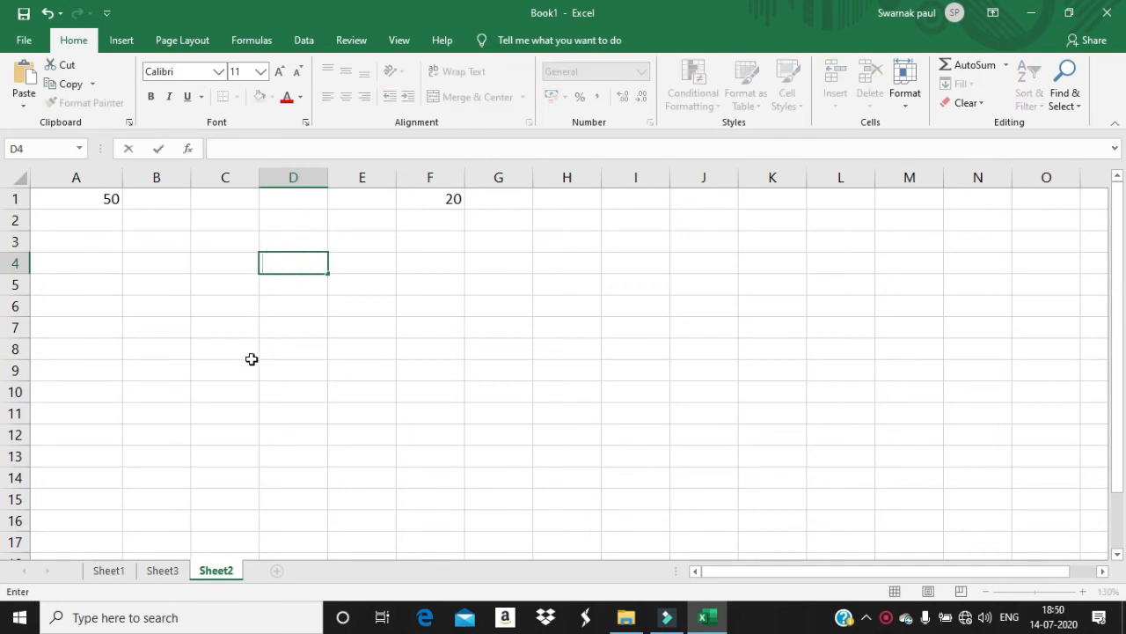
pyautogui.write('=')
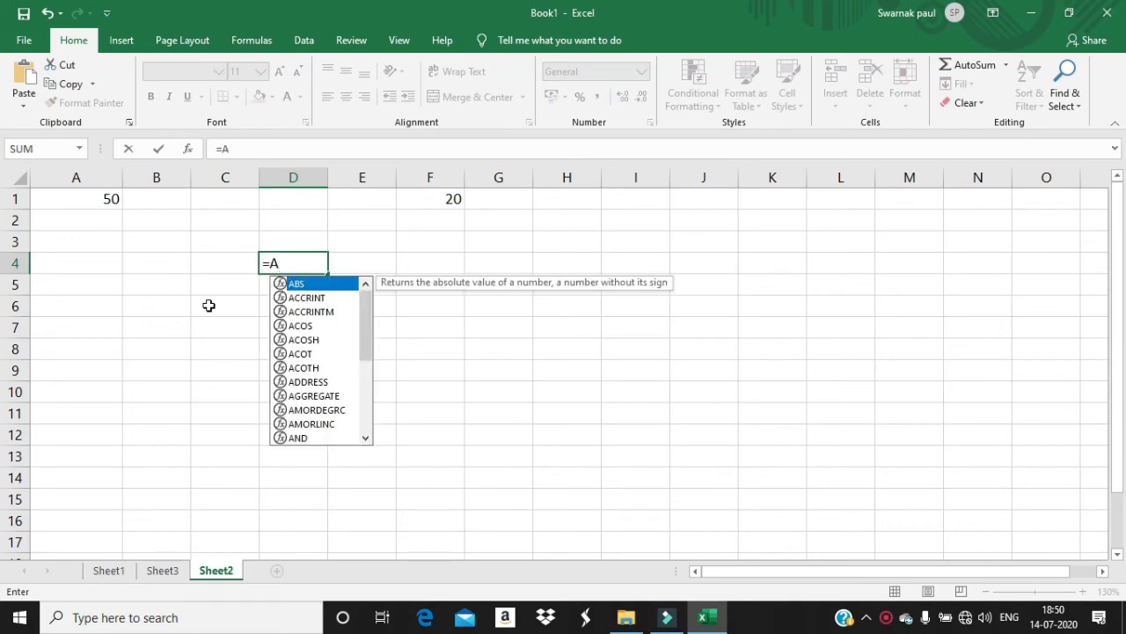
pyautogui.write('A1-F')
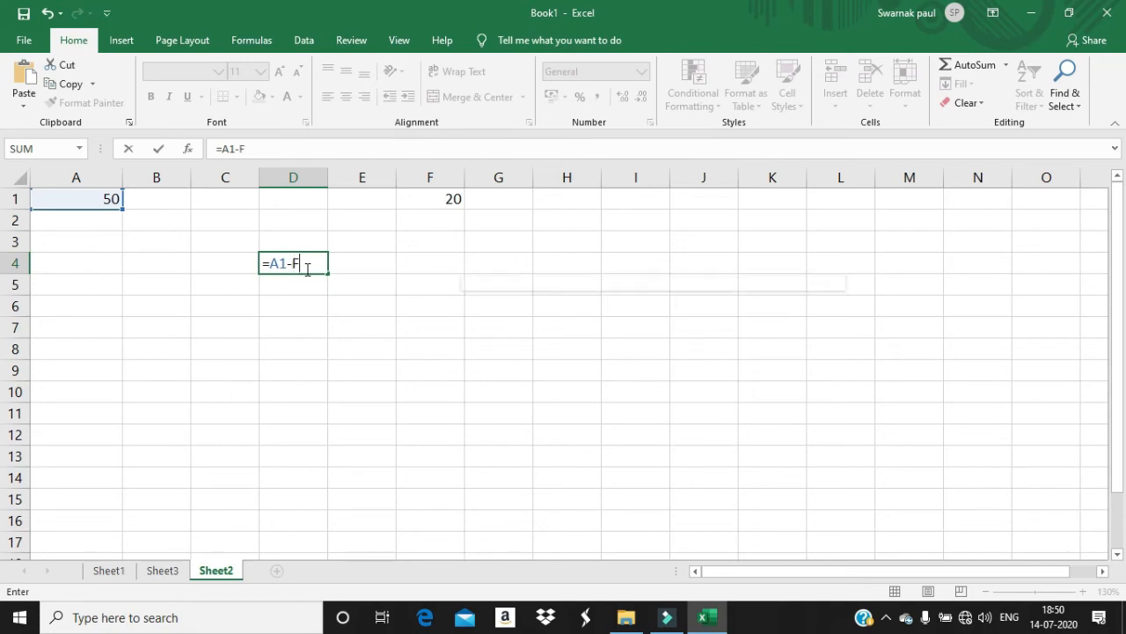
pyautogui.write('1')
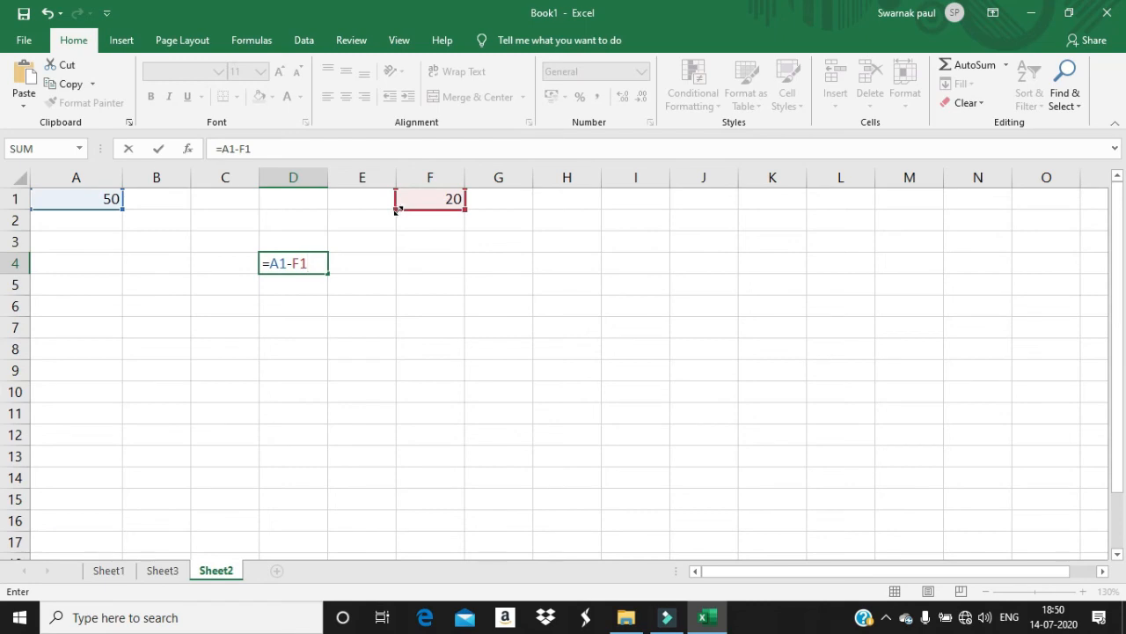
pyautogui.press('Return')
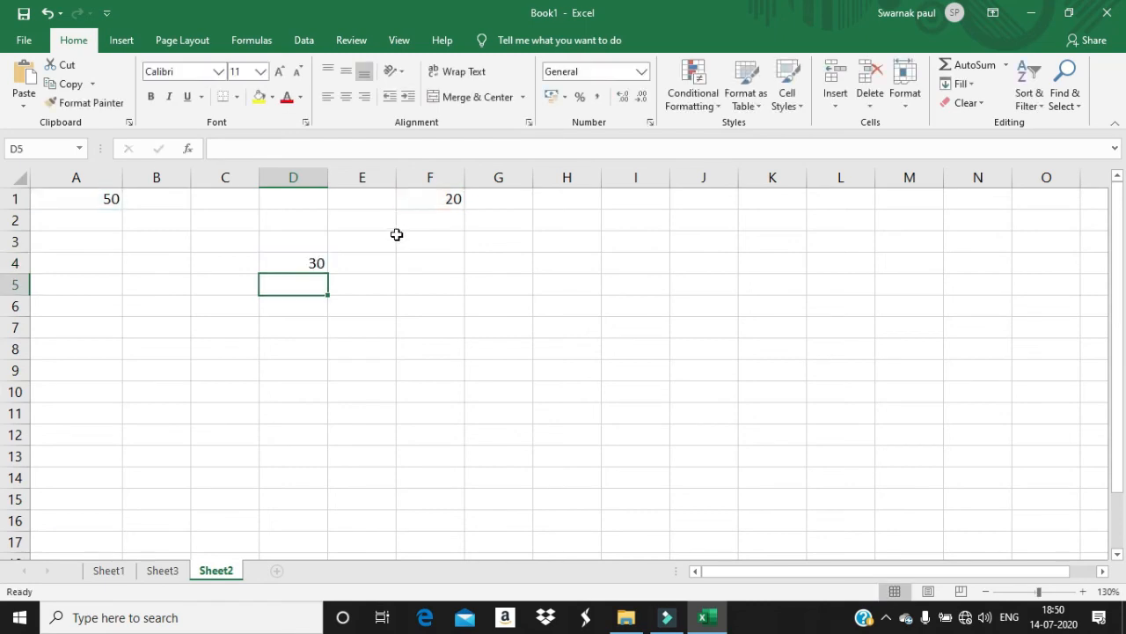
pyautogui.click(272, 268)
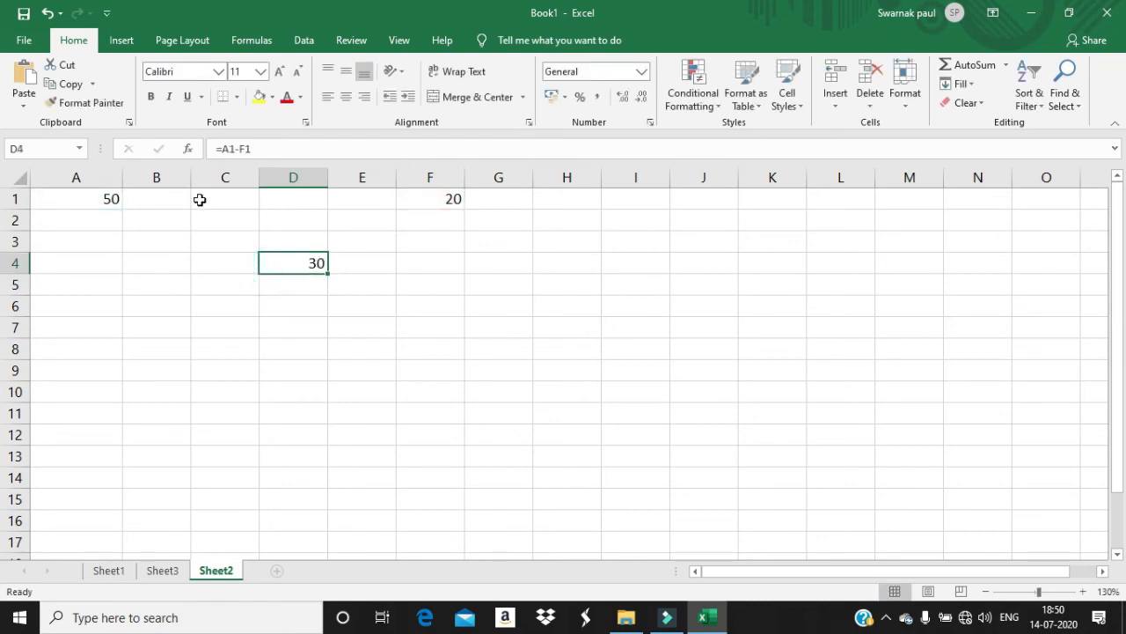
pyautogui.doubleClick(308, 267)
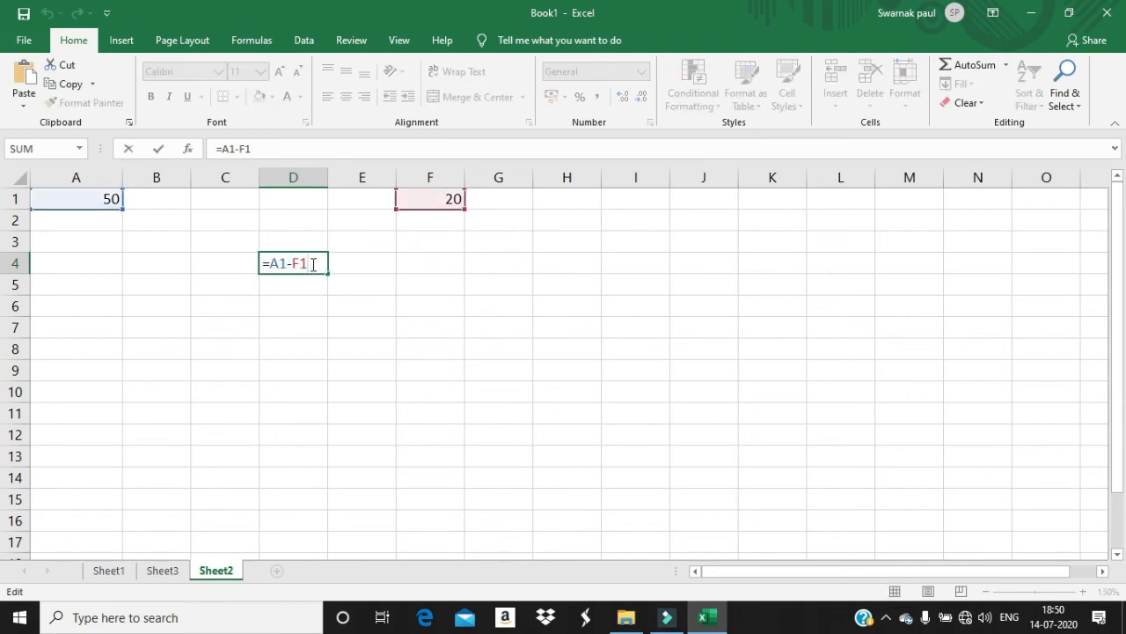
# Clear the references from D4's formula and rebuild it as =A1-F1 by picking cells A1 and F1.
pyautogui.press('BackSpace')
pyautogui.press('BackSpace')
pyautogui.press('BackSpace')
pyautogui.press('BackSpace')
pyautogui.press('BackSpace')
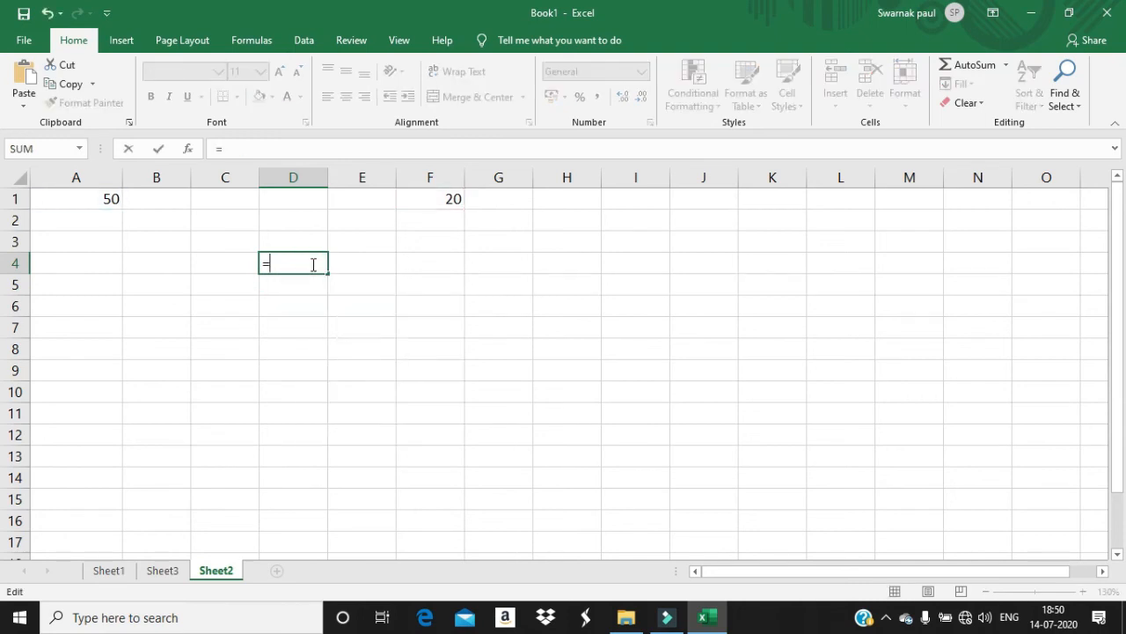
pyautogui.click(58, 199)
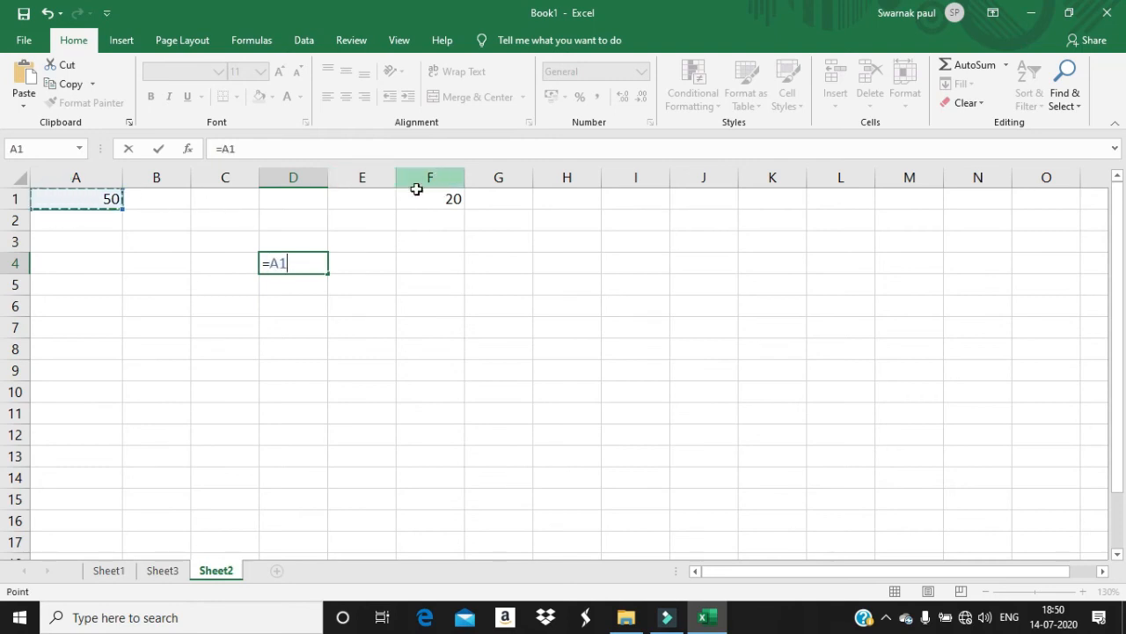
pyautogui.write('-')
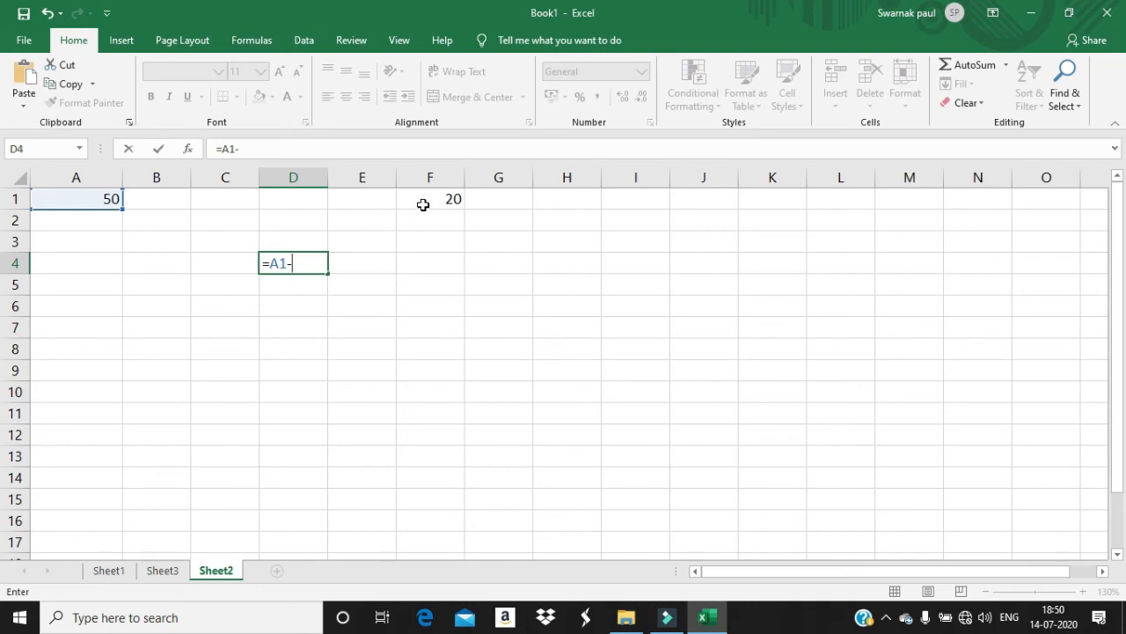
pyautogui.click(424, 201)
pyautogui.press('Return')
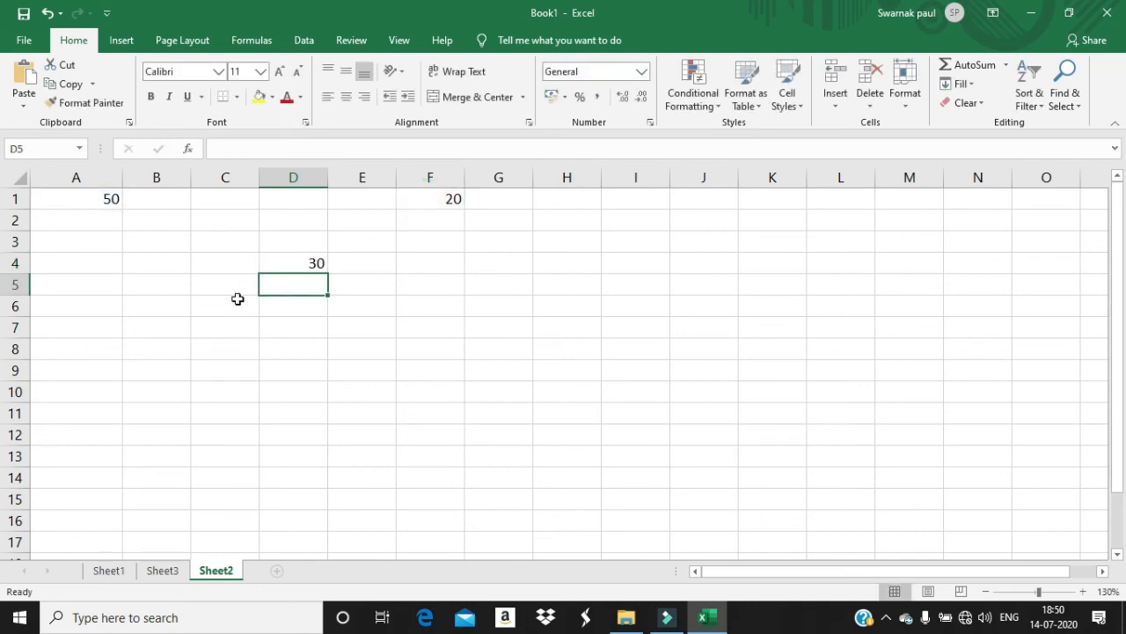
# Replace the value in cell A1 with 80.
pyautogui.click(282, 263)
pyautogui.click(113, 197)
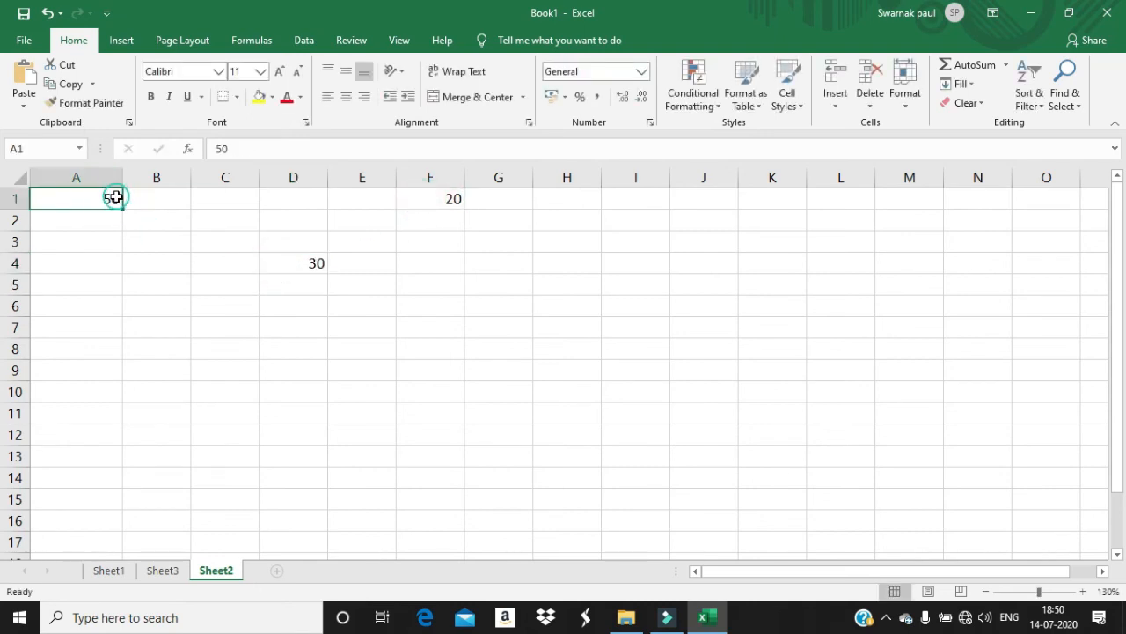
pyautogui.press('BackSpace')
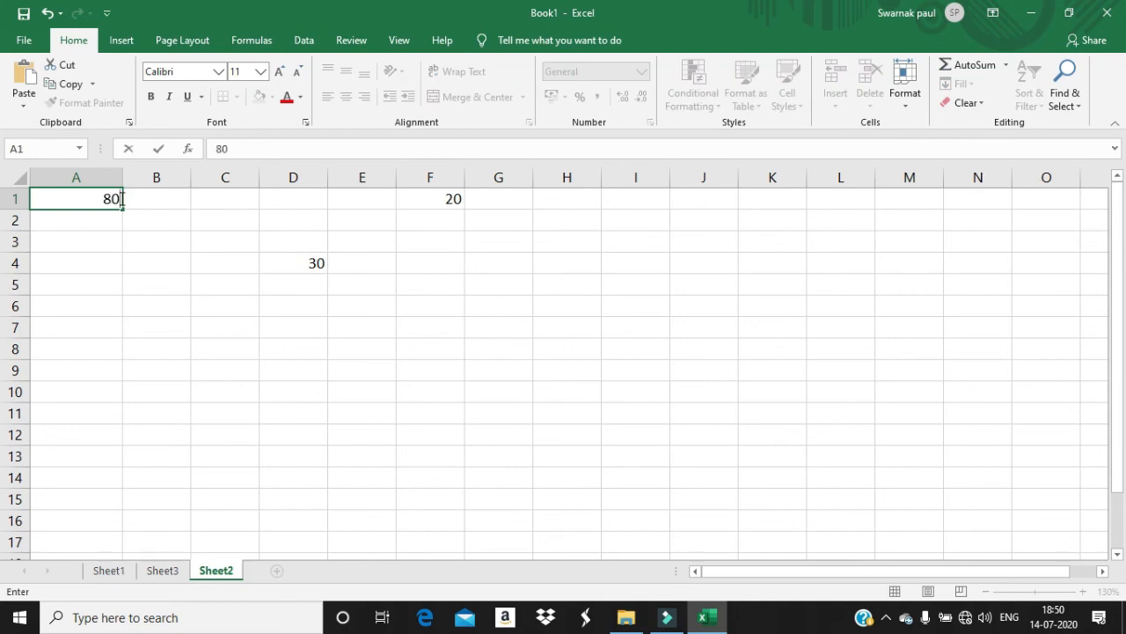
pyautogui.press('Return')
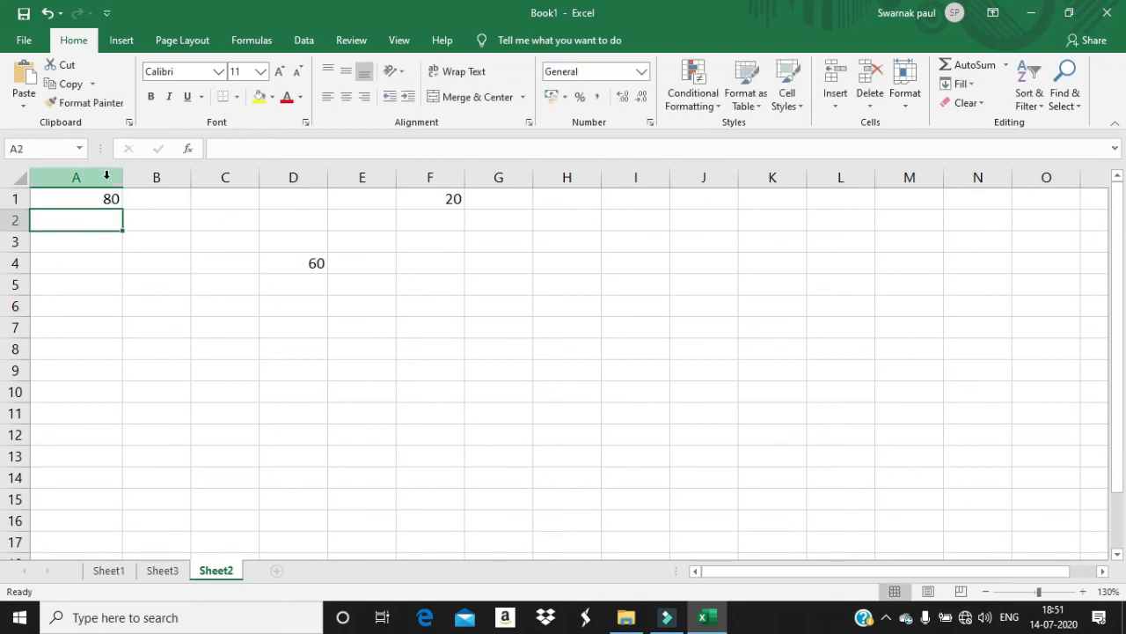
# Edit the formula in cell D4 to add the two cells instead of subtracting, making it =A1+F1.
pyautogui.click(109, 202)
pyautogui.click(294, 264)
pyautogui.doubleClick(294, 264)
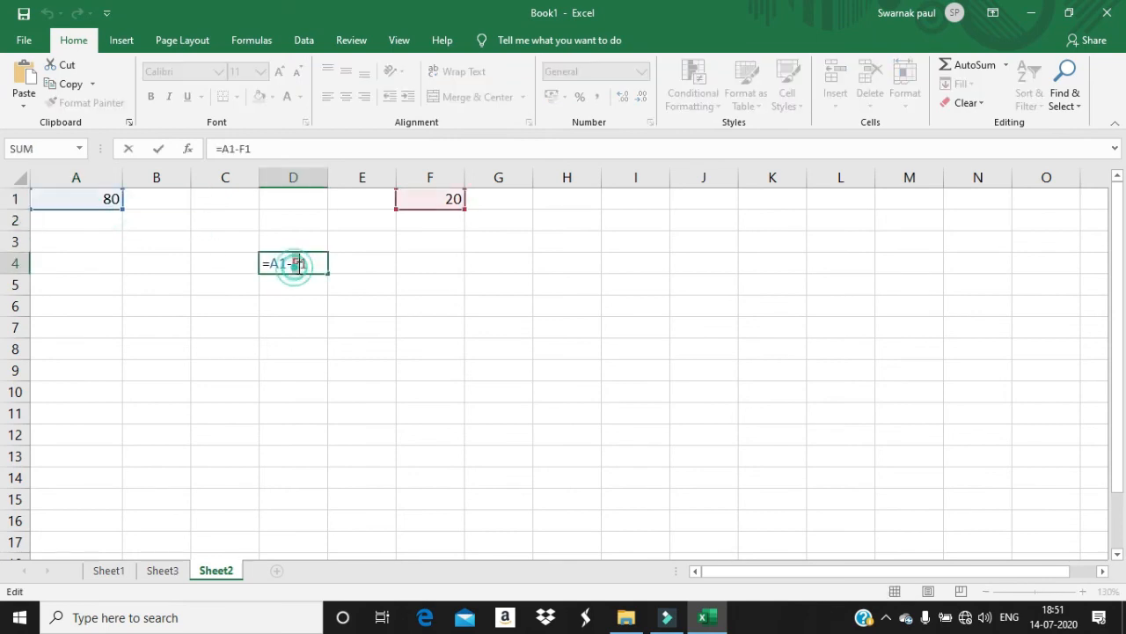
pyautogui.click(294, 263)
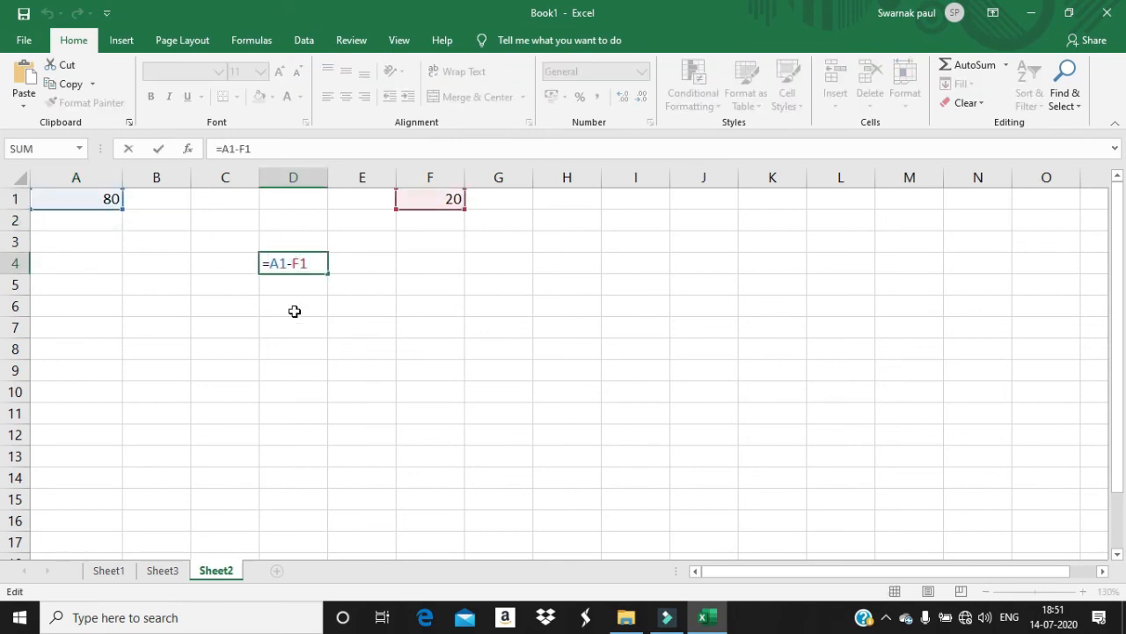
pyautogui.press('BackSpace')
pyautogui.write('+')
pyautogui.press('Return')
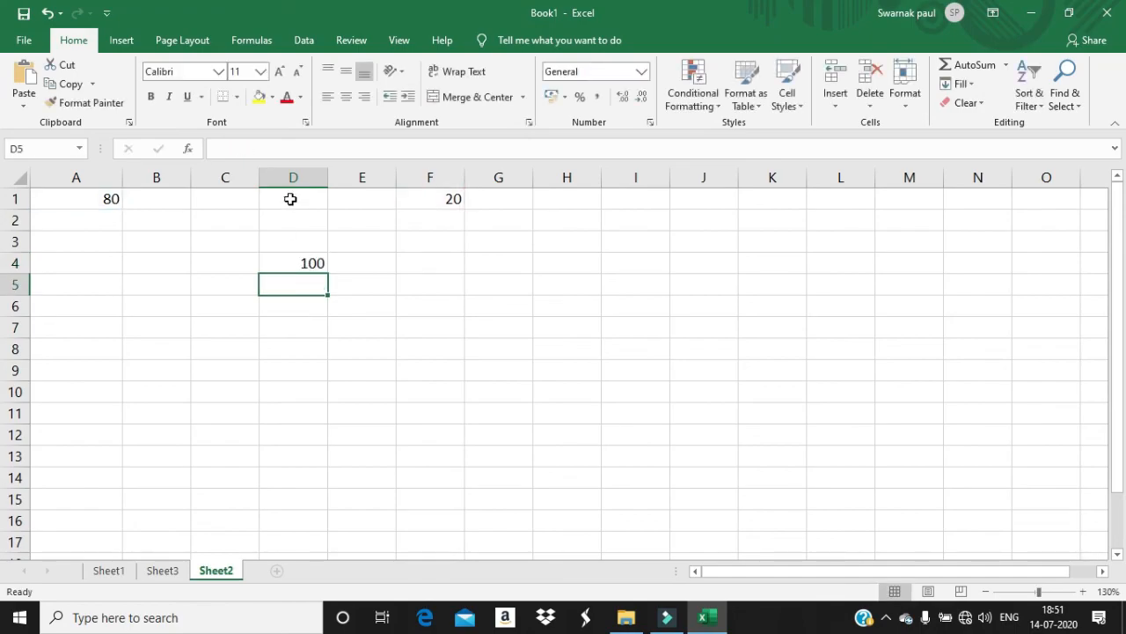